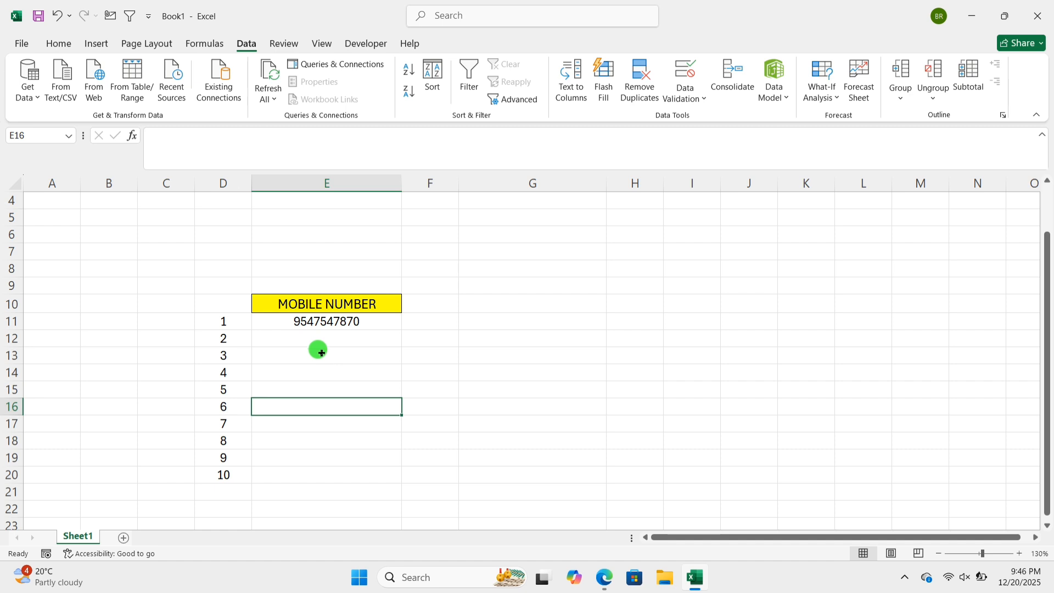
- Check the input message attached to cells E11 and E12 of the MOBILE NUMBER column
click(295, 425)
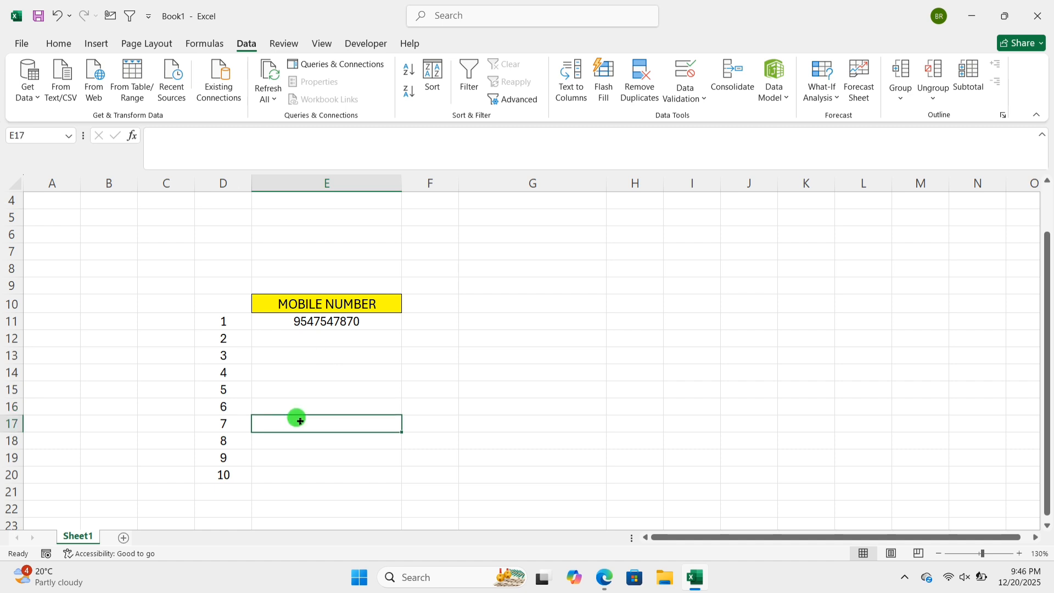
click(314, 339)
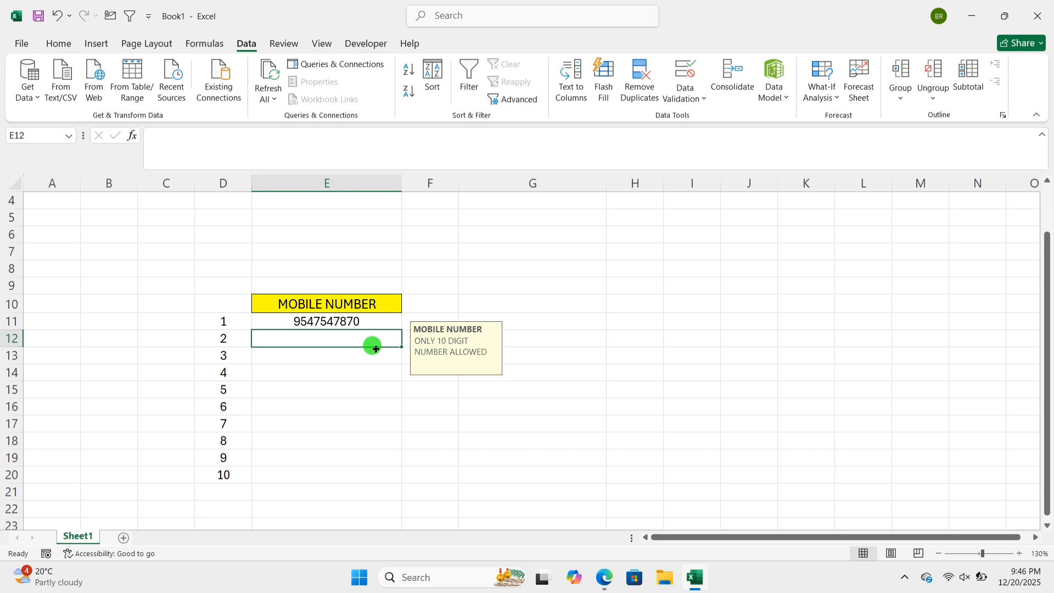
click(369, 322)
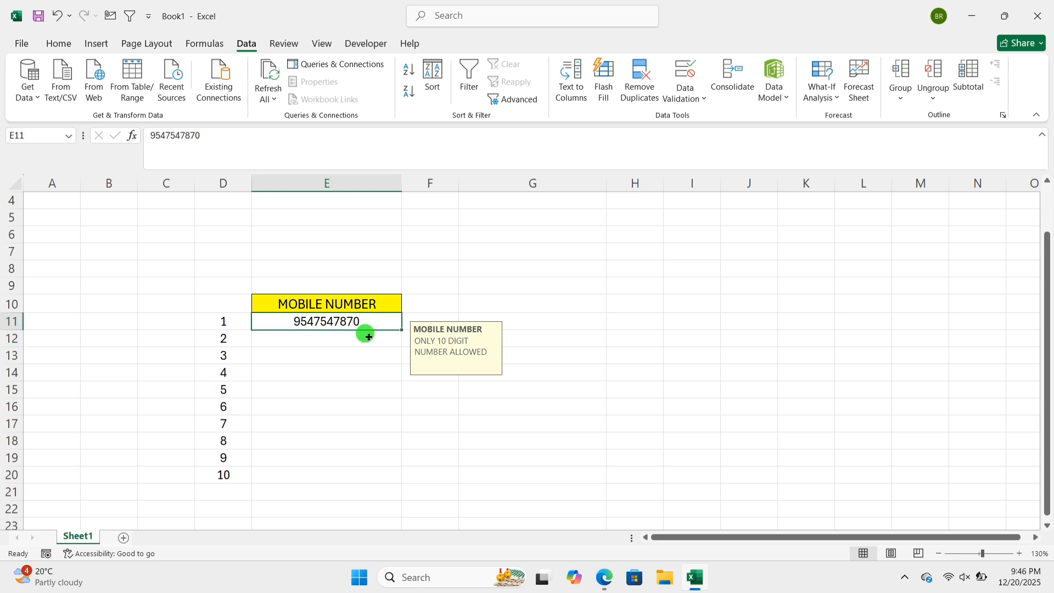
click(342, 342)
click(369, 319)
click(344, 343)
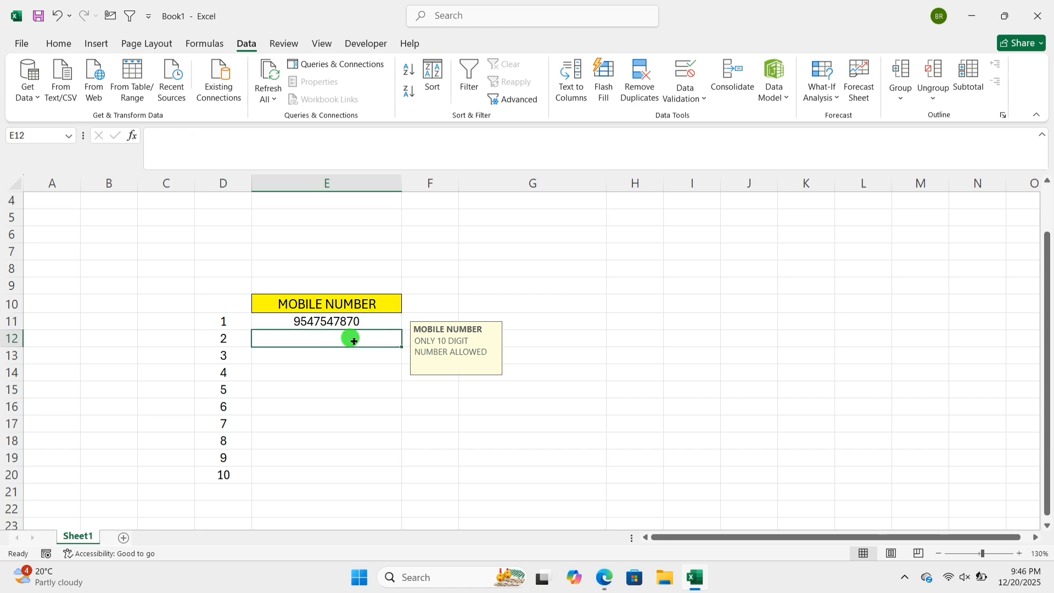
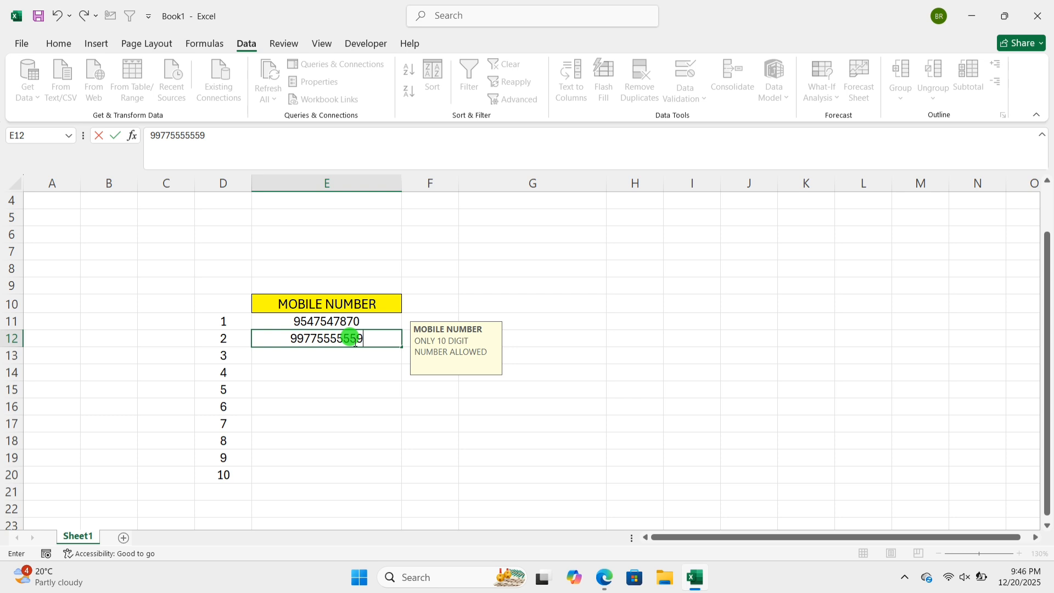
- Test the existing validation by entering an 11-digit mobile number in cell E12, and discard the entry
key(Return)
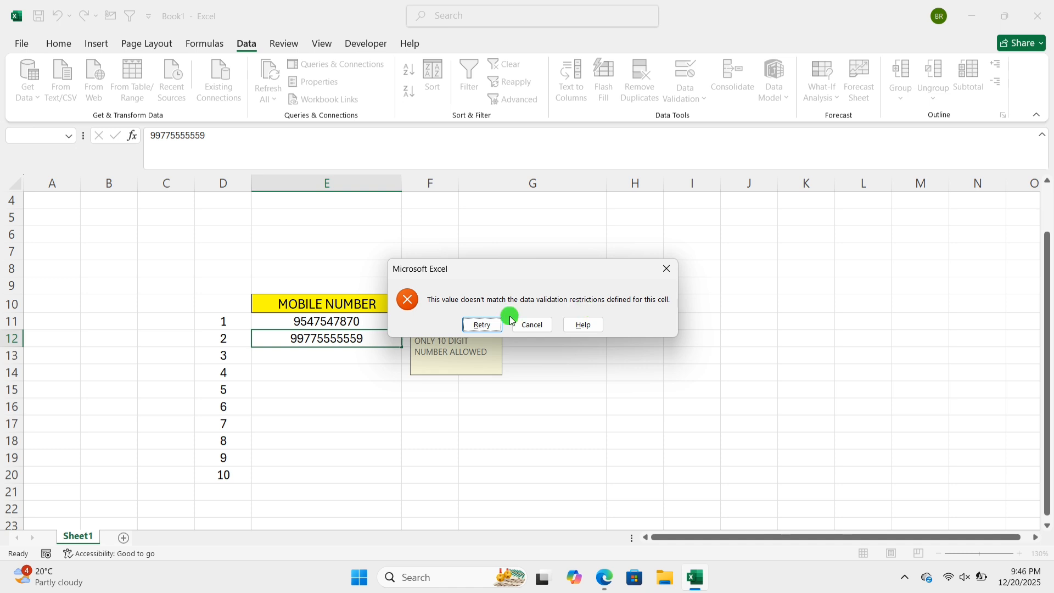
click(541, 328)
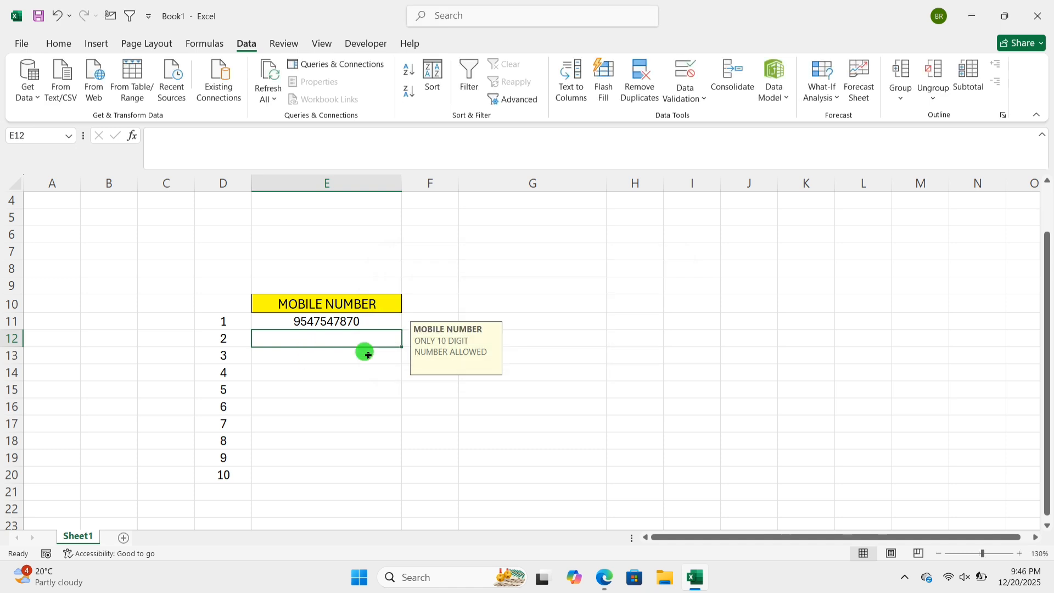
click(373, 357)
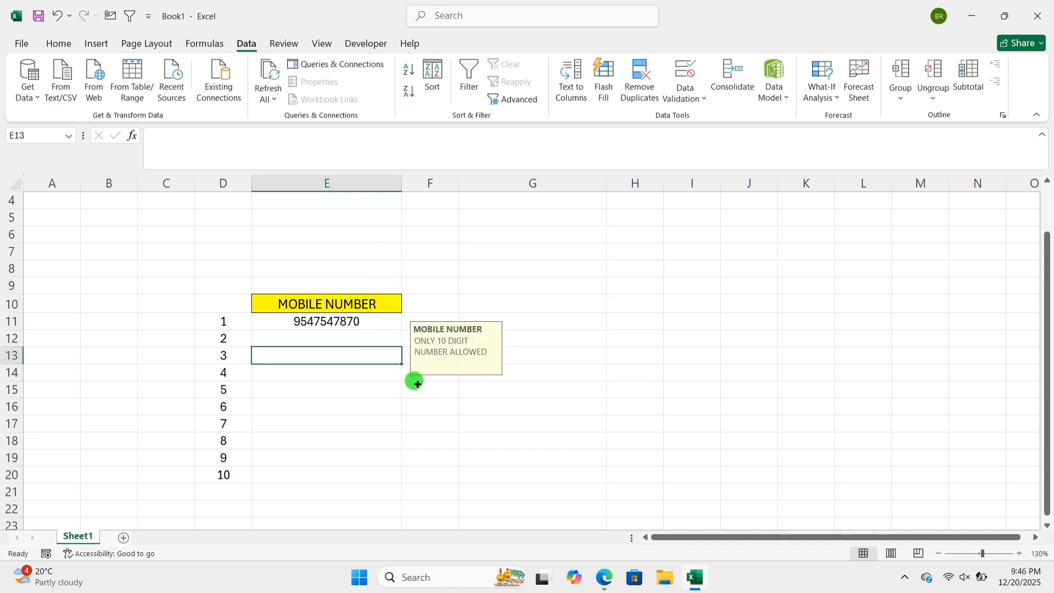
key(Up)
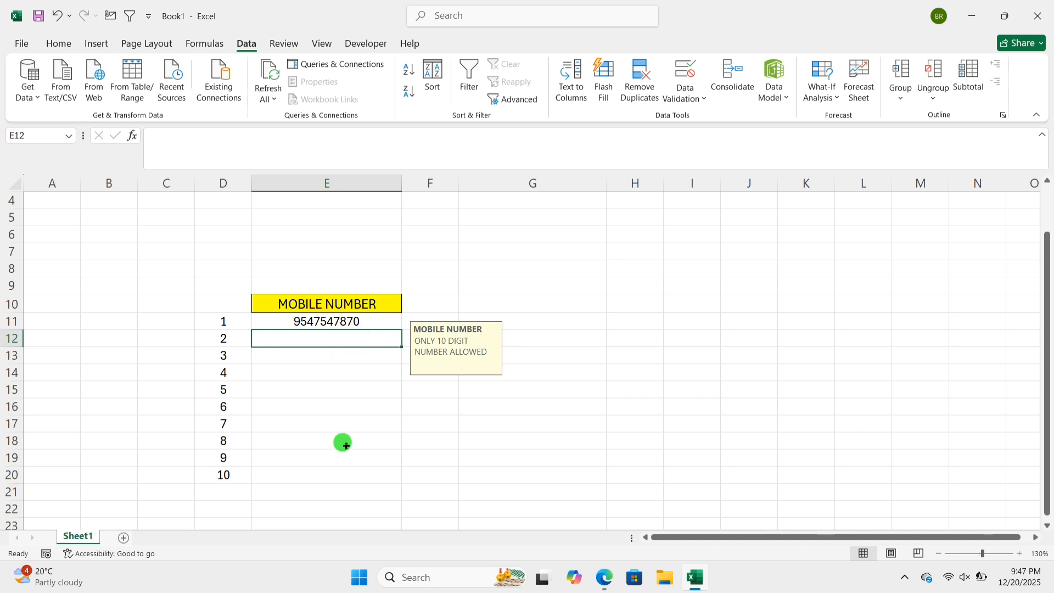
click(318, 357)
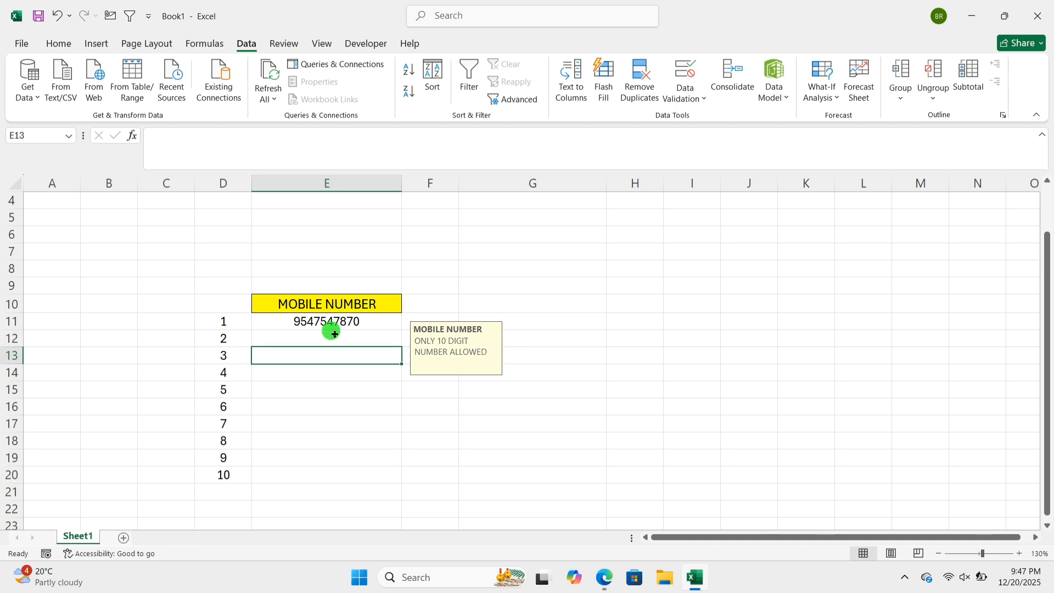
- Clear everything from the mobile number cells E11:E20, including contents, formatting and data validation
drag(332, 326, 350, 459)
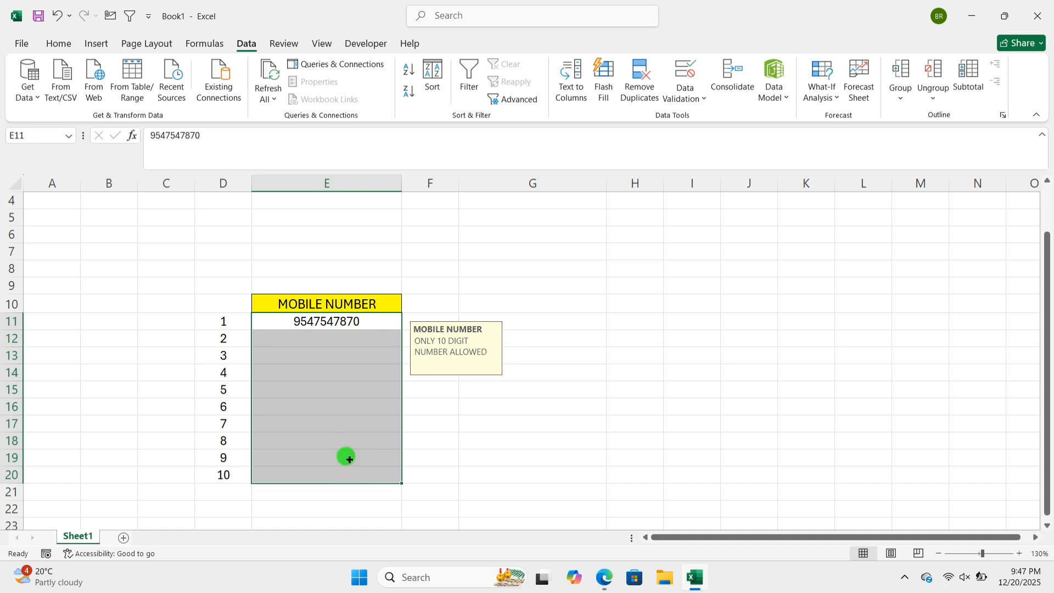
click(68, 47)
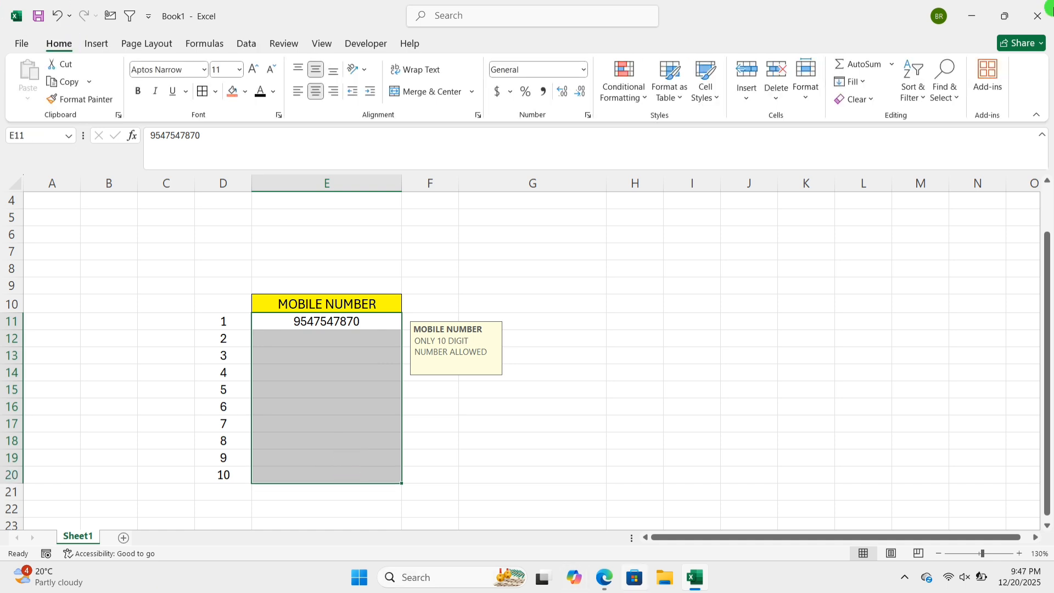
click(852, 100)
click(855, 116)
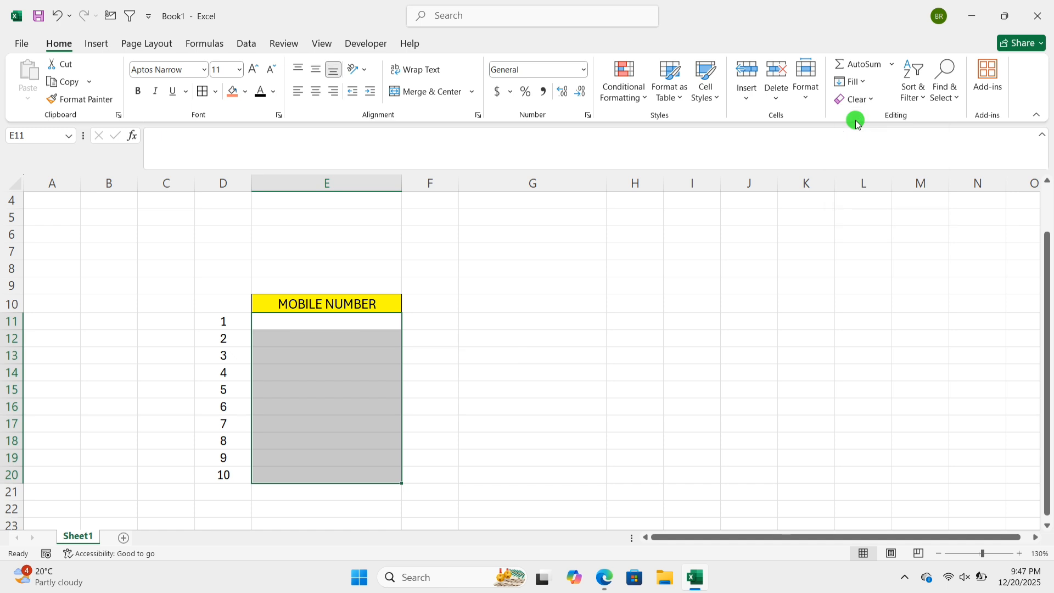
click(529, 344)
click(333, 341)
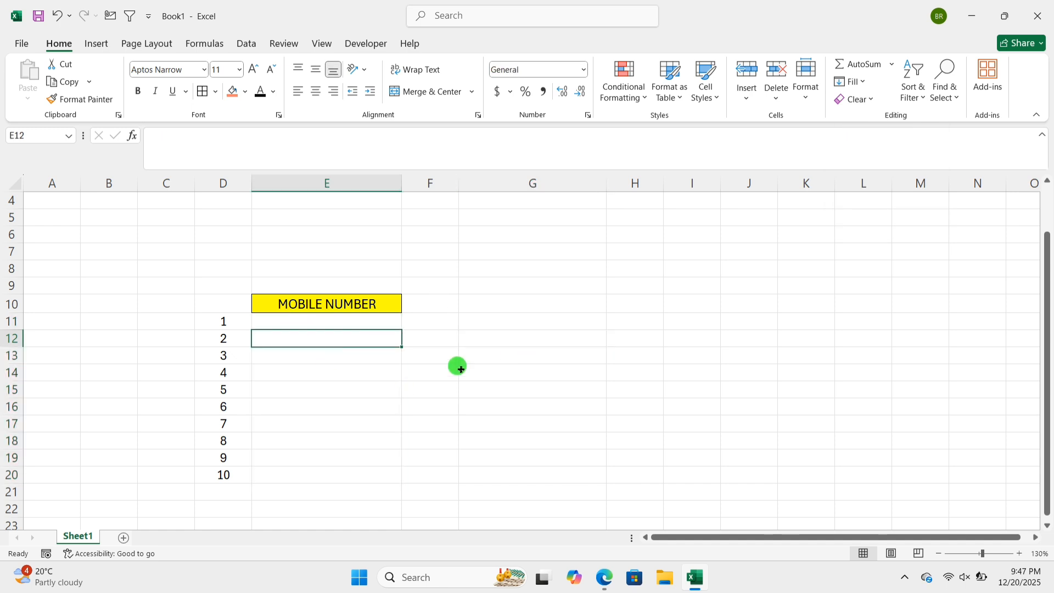
- Set up data validation for cells E11:E20 allowing only a text length between 10 and 10
click(510, 324)
click(341, 324)
drag(341, 324, 344, 476)
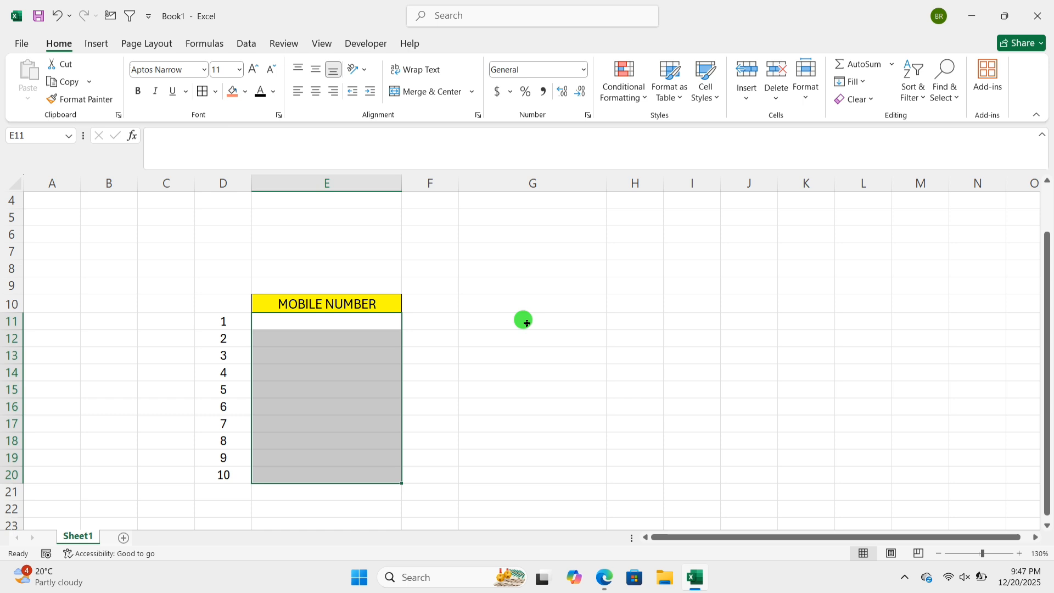
click(256, 54)
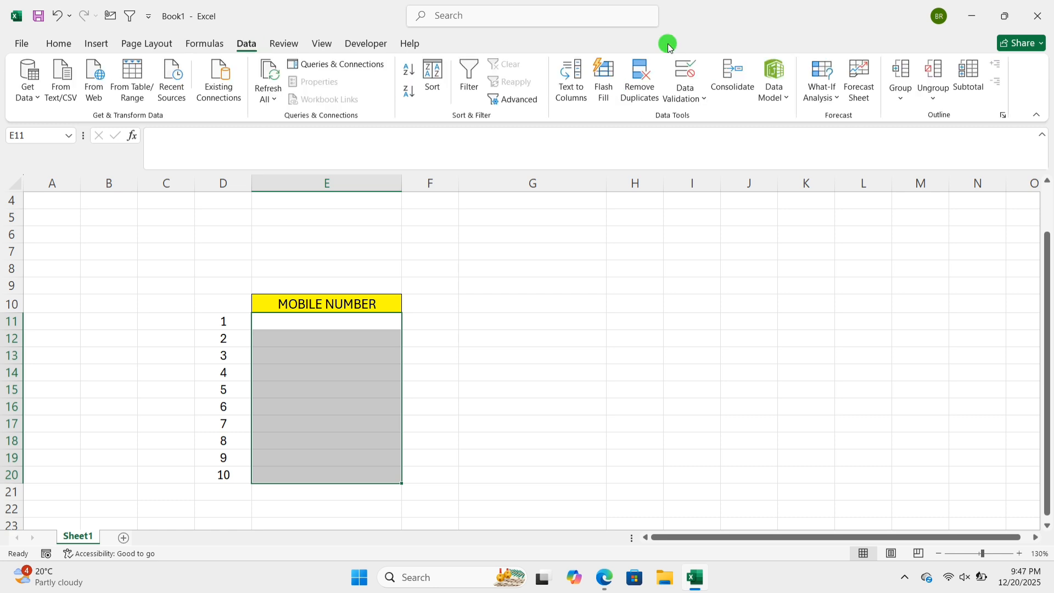
click(687, 77)
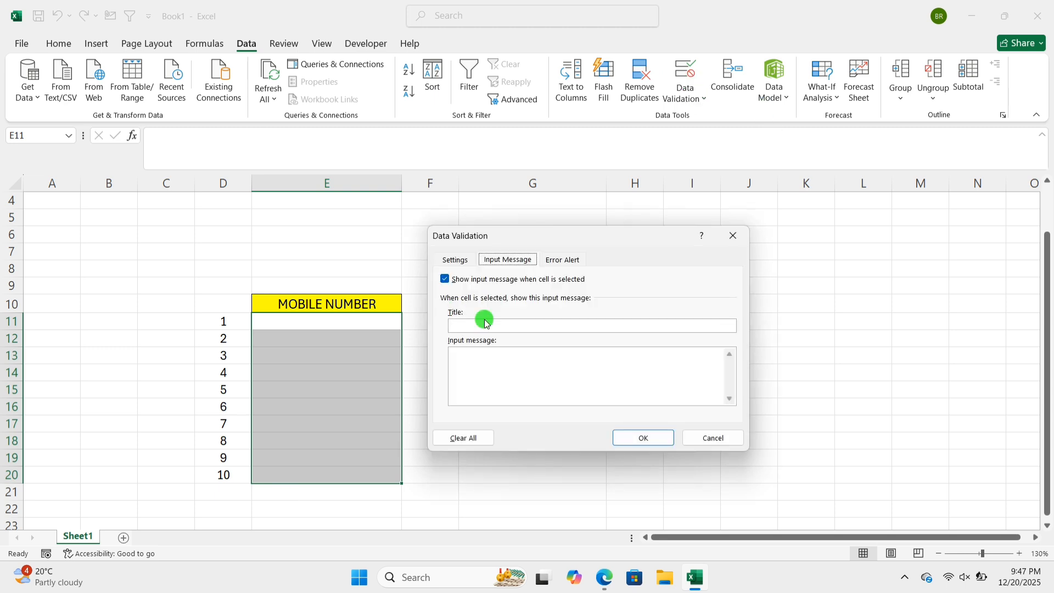
click(464, 259)
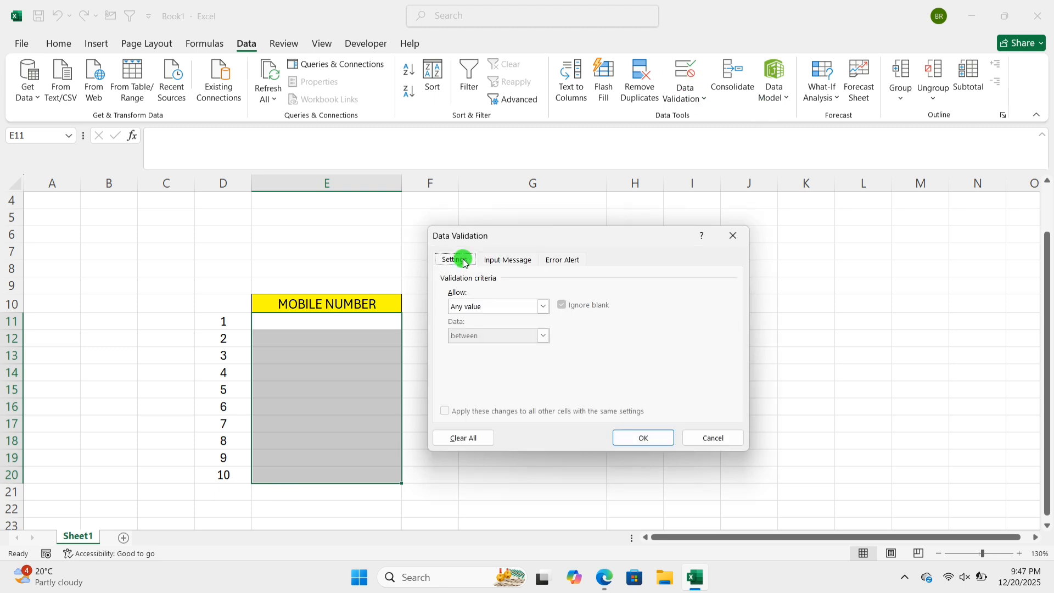
click(538, 307)
click(498, 377)
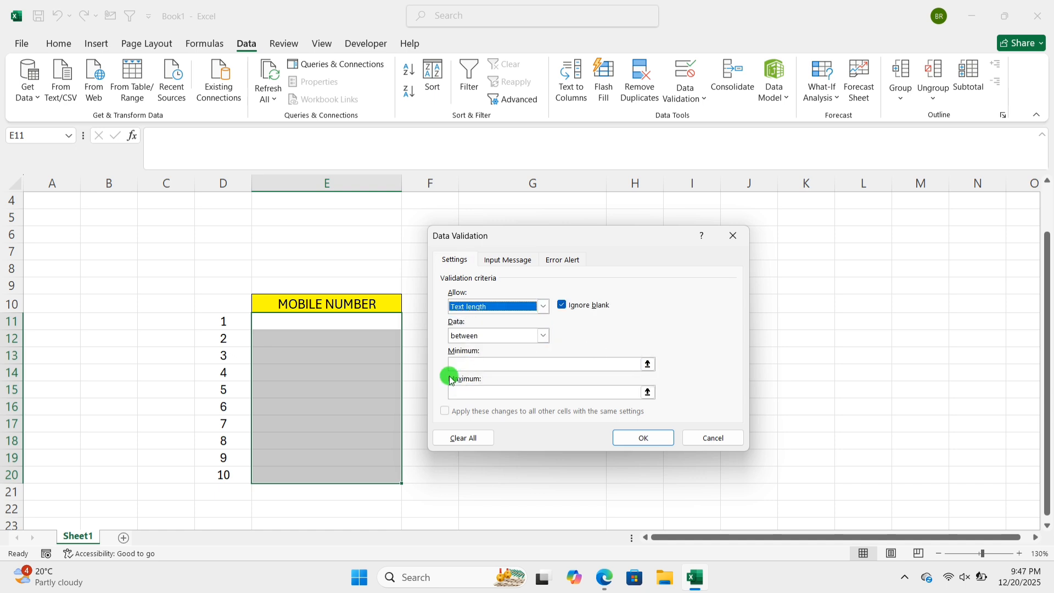
click(489, 364)
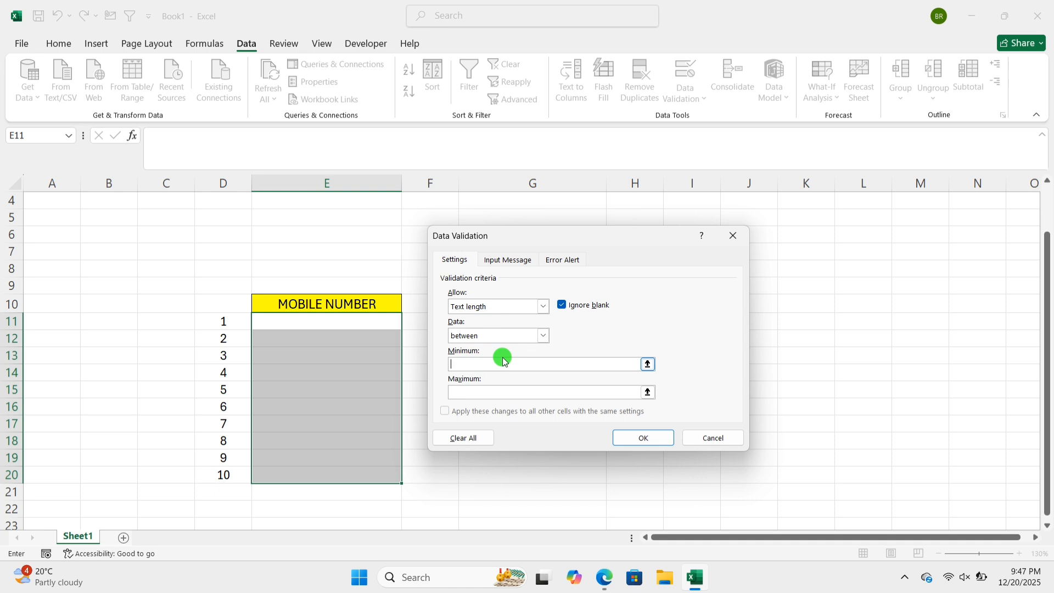
text(10)
click(472, 392)
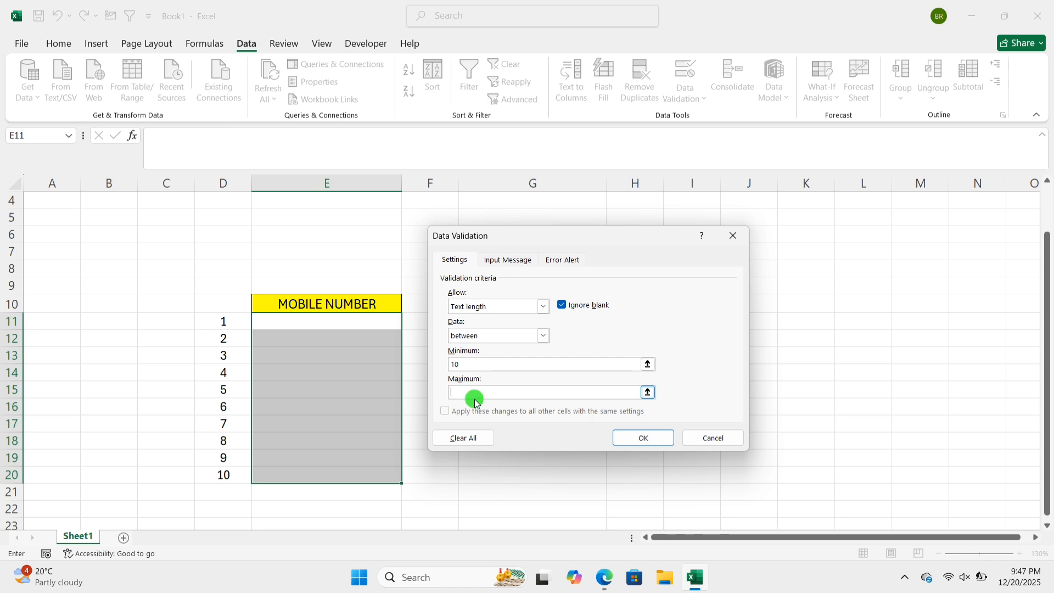
text(10)
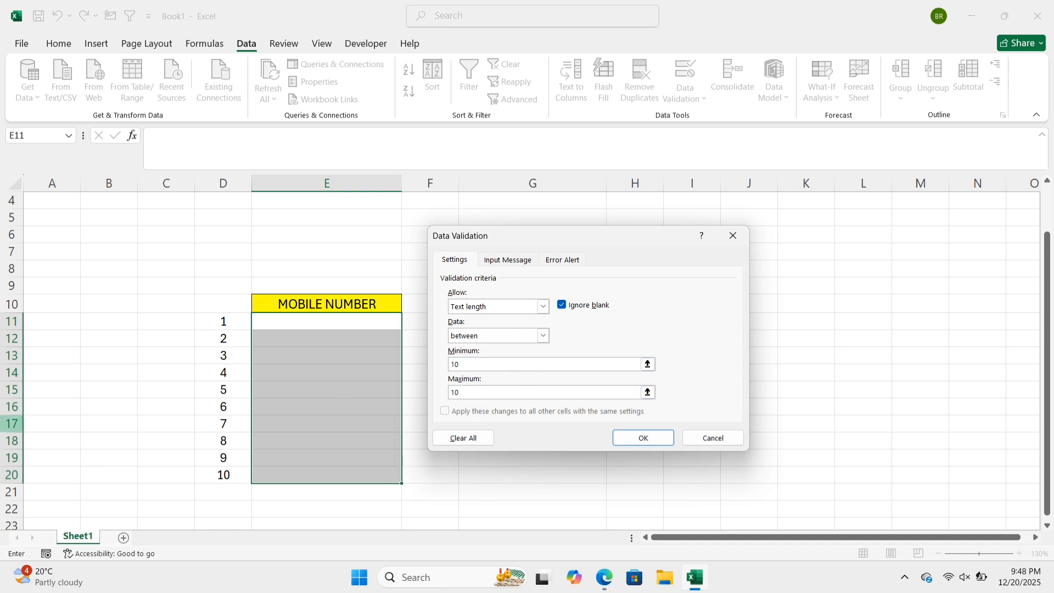
- Keep the validation's input message shown on cell selection and title it "MOBILE NUMBER"
click(504, 265)
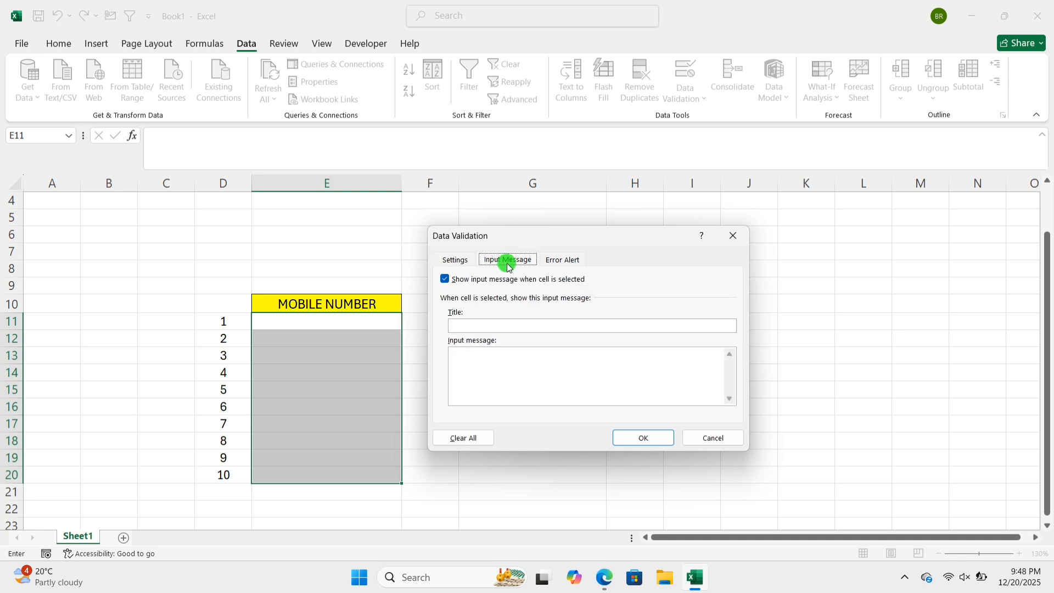
click(446, 281)
click(446, 280)
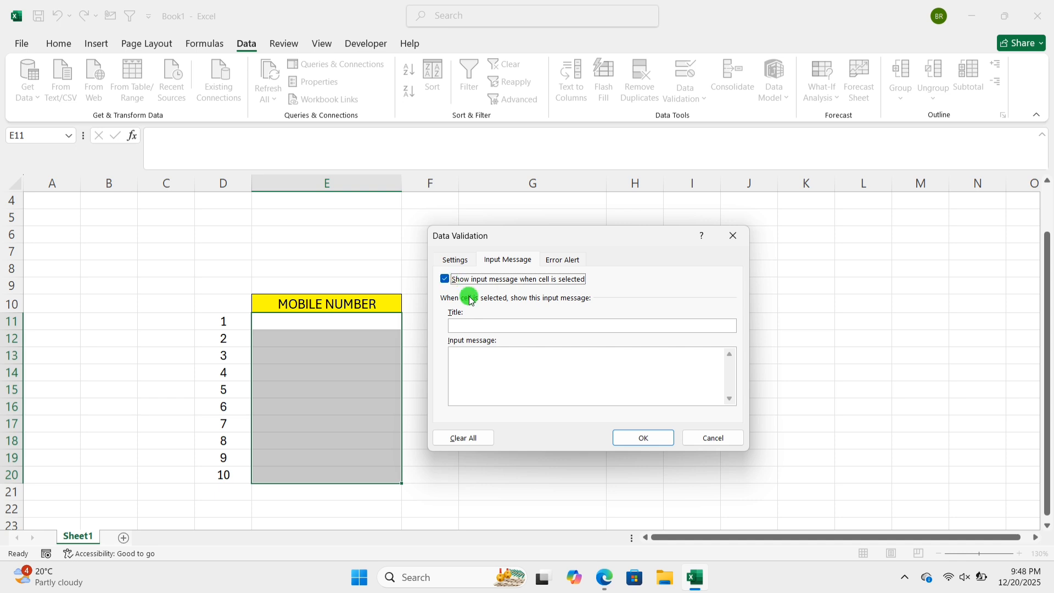
click(465, 326)
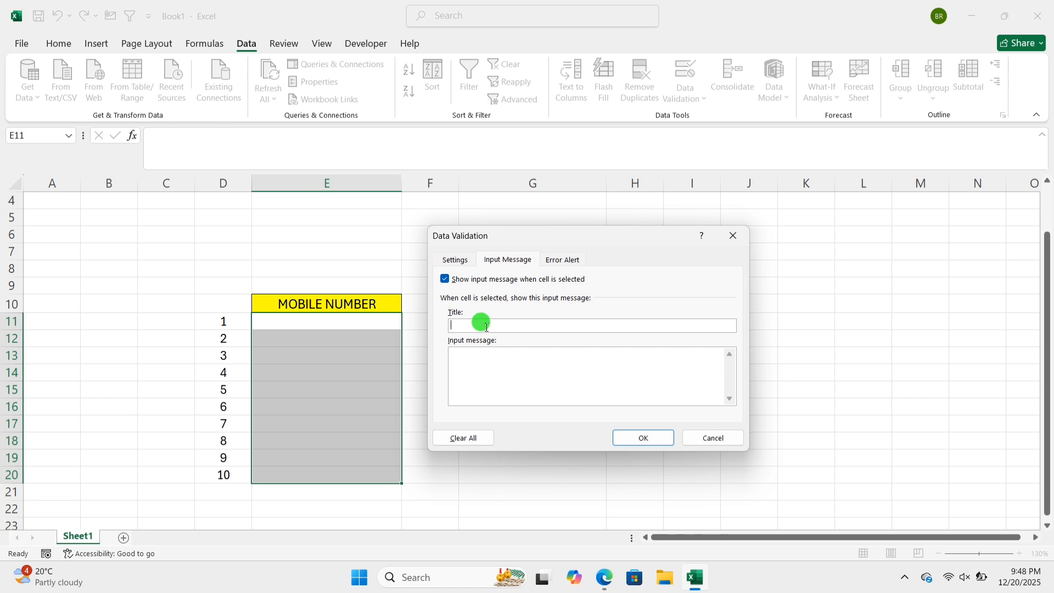
text(MOBILE NUMBER)
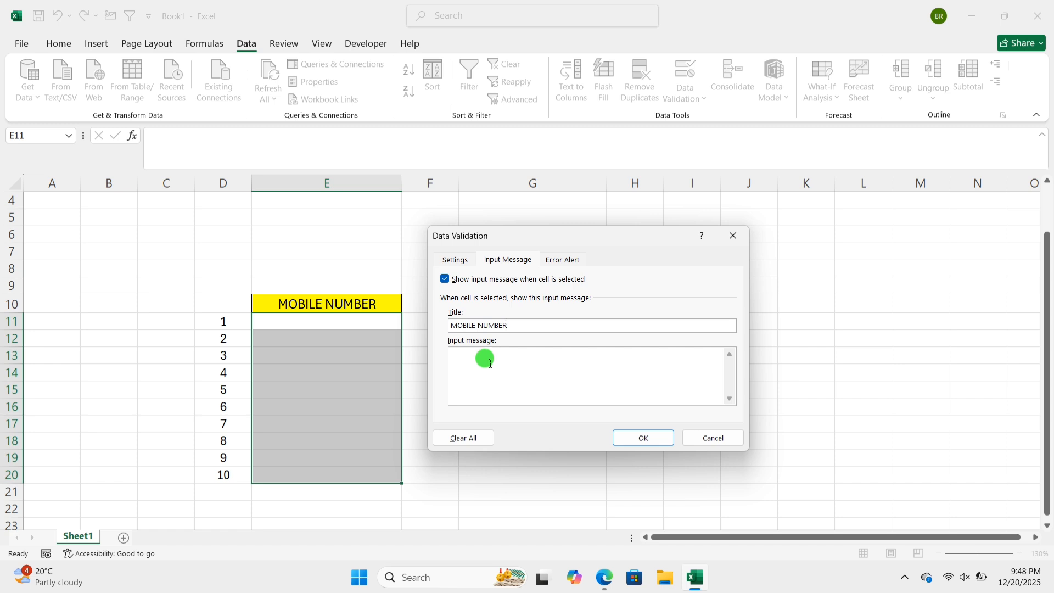
- Enter "ONLY 10 DIGIT NUMBER ALLOWED" as the validation's input message text
click(472, 360)
text(ONLY M10 DIGIT M)
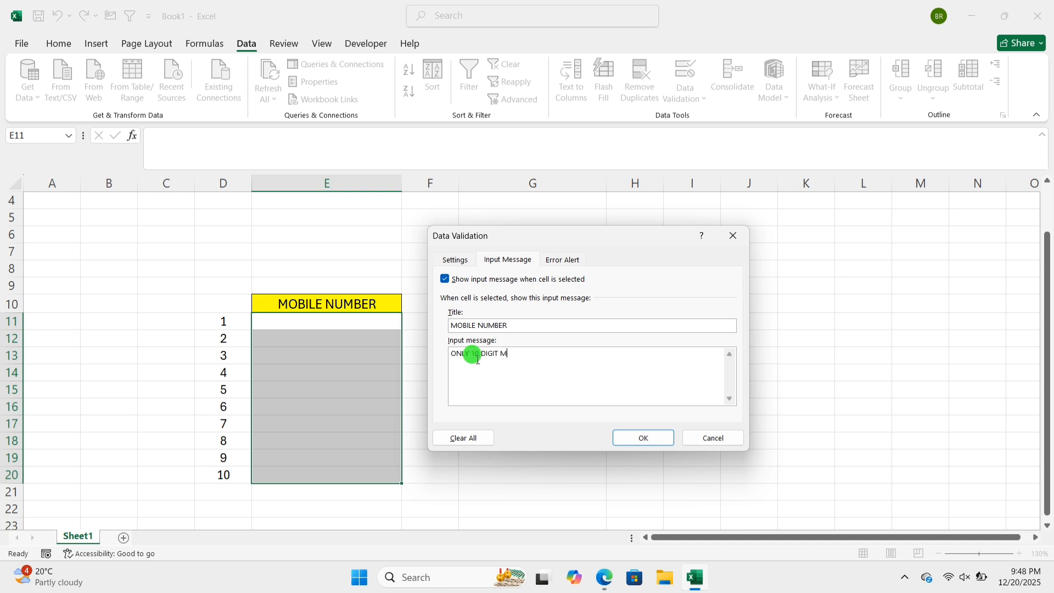
key(BackSpace)
text(NUMBER ALLOWED)
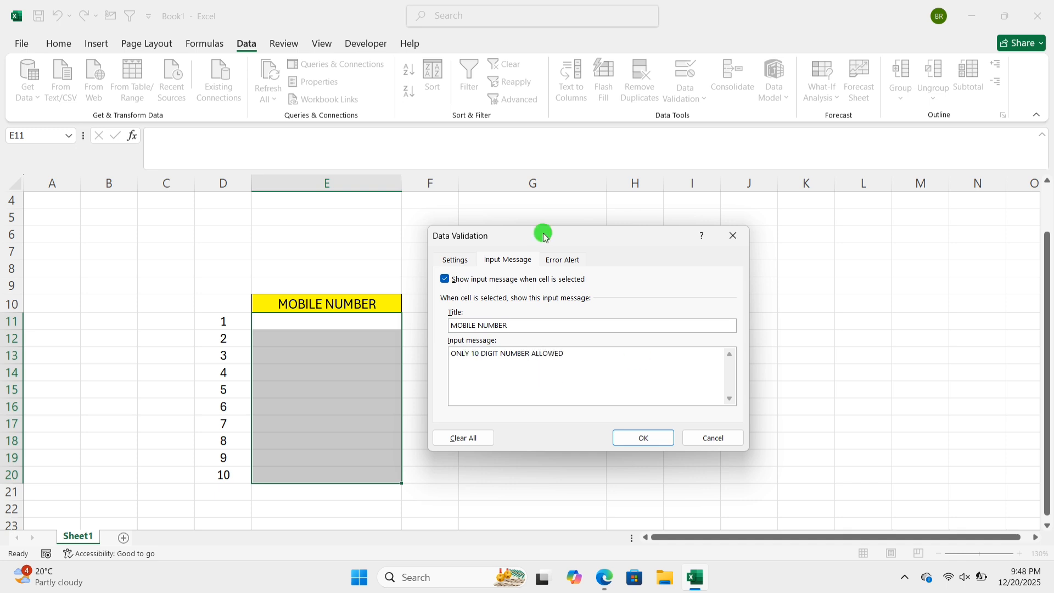
- Choose the Stop style for the error alert, apply the validation to E11:E20, and select cell E12 to check it
click(570, 263)
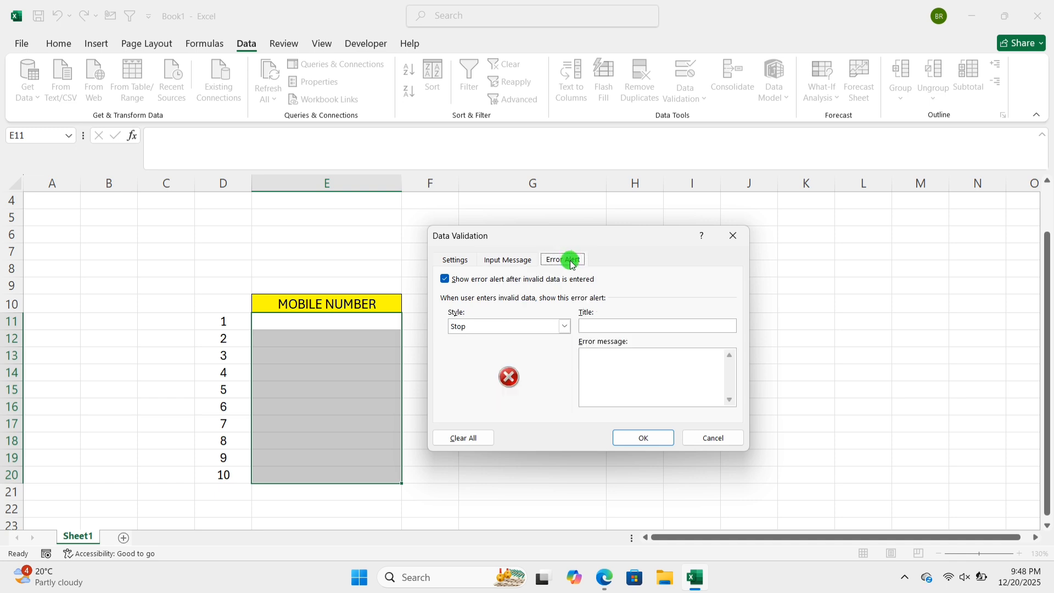
click(566, 327)
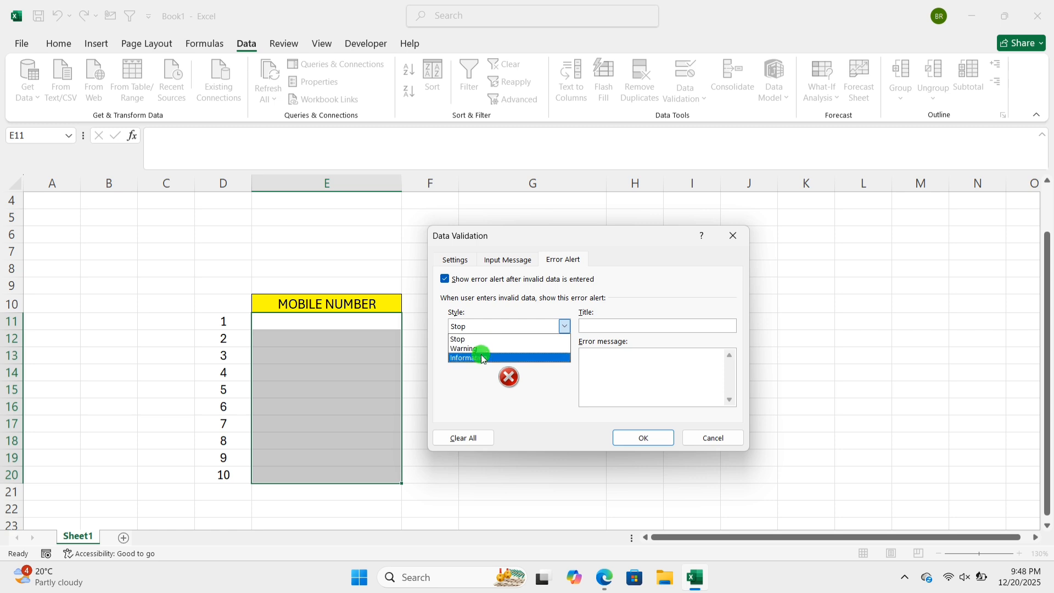
click(565, 326)
click(566, 326)
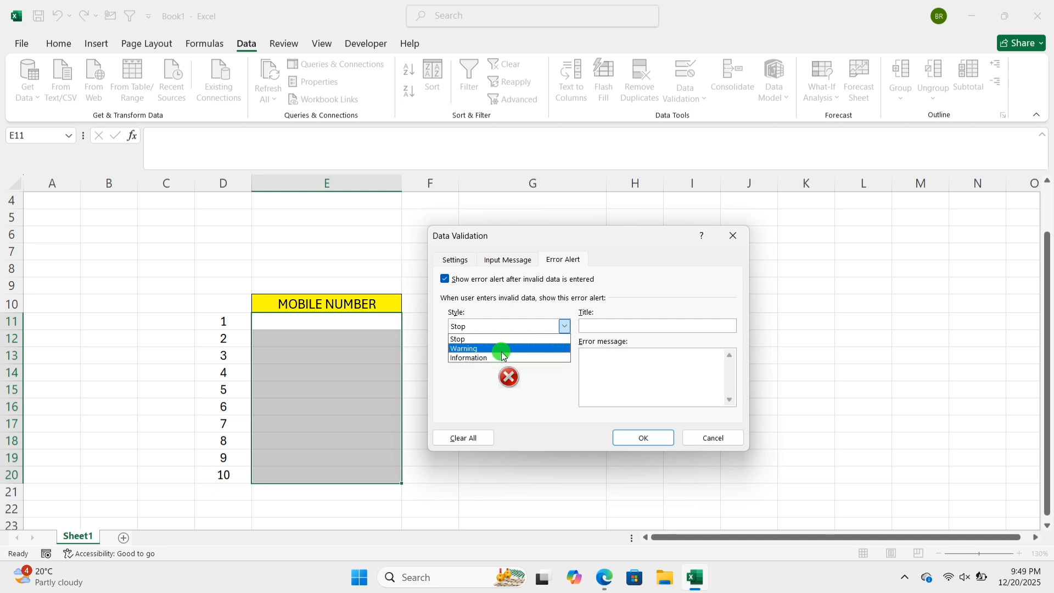
click(482, 341)
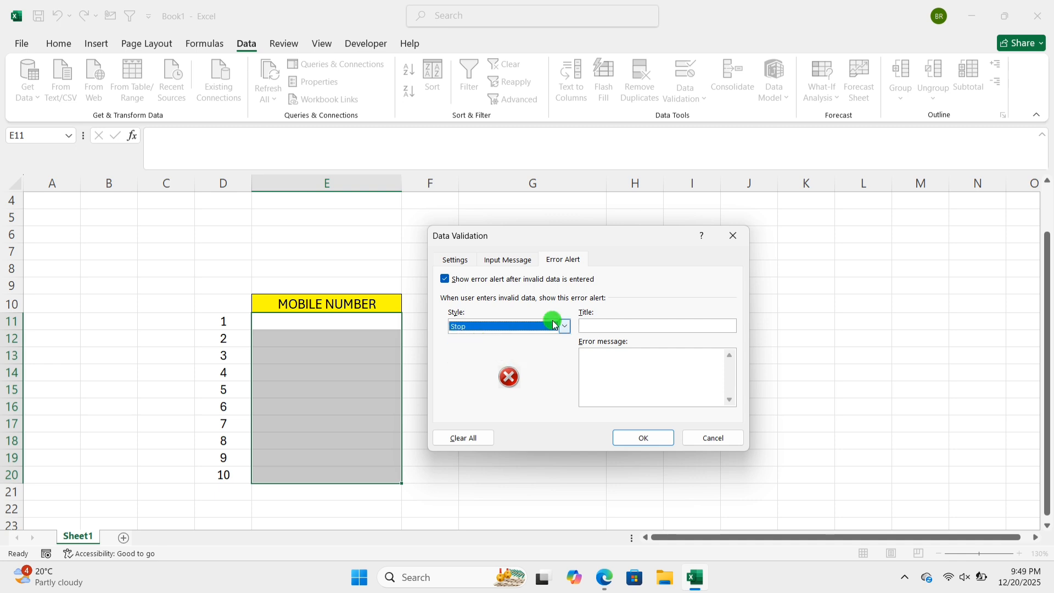
click(468, 259)
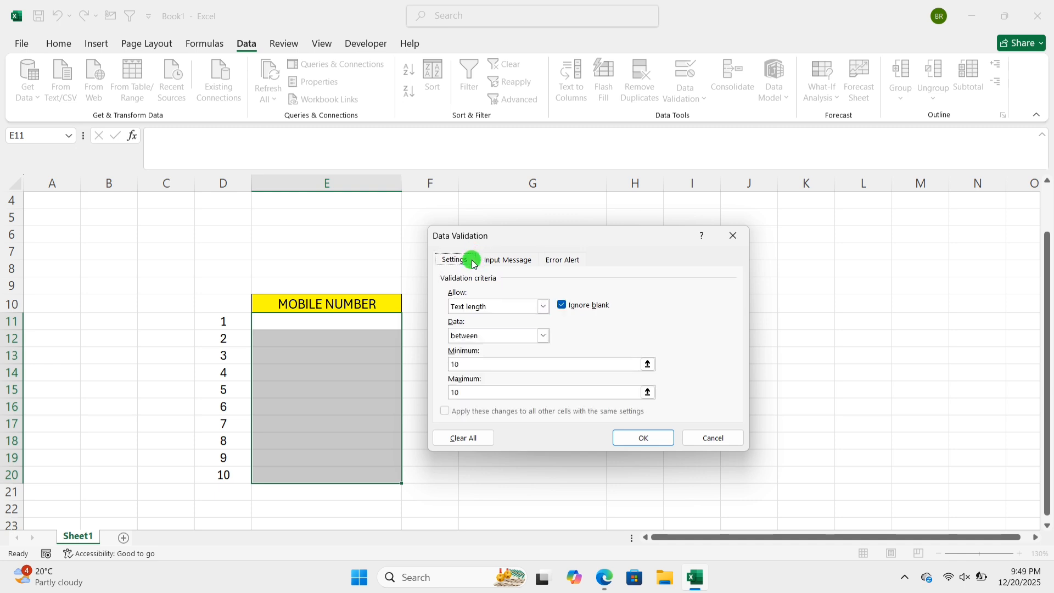
click(668, 438)
click(377, 336)
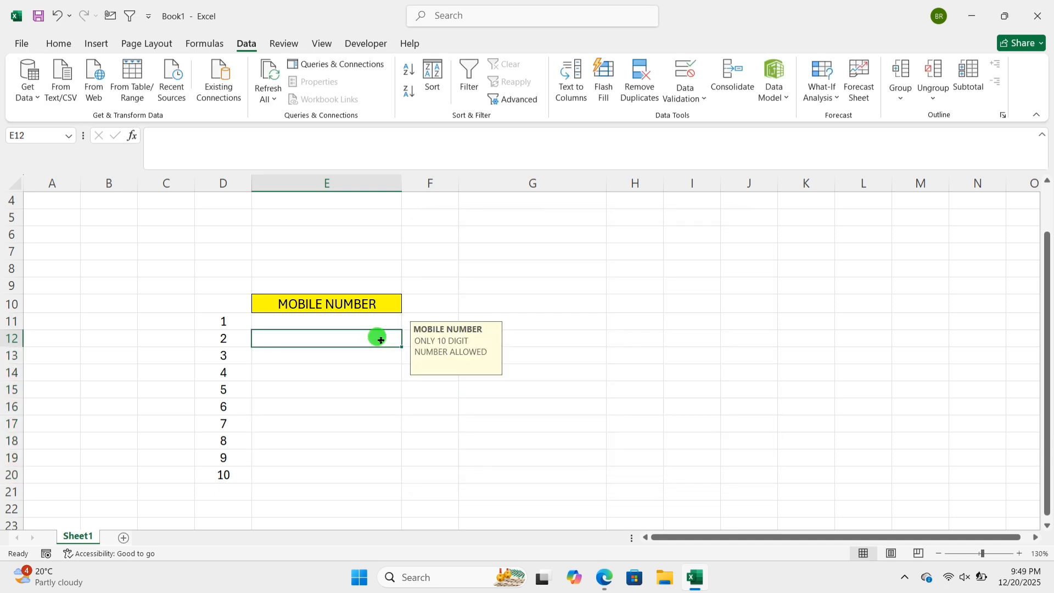
- Select cells outside the validated range and cells E11 to E13 to examine where the validation's input message appears
click(494, 268)
click(505, 306)
click(504, 355)
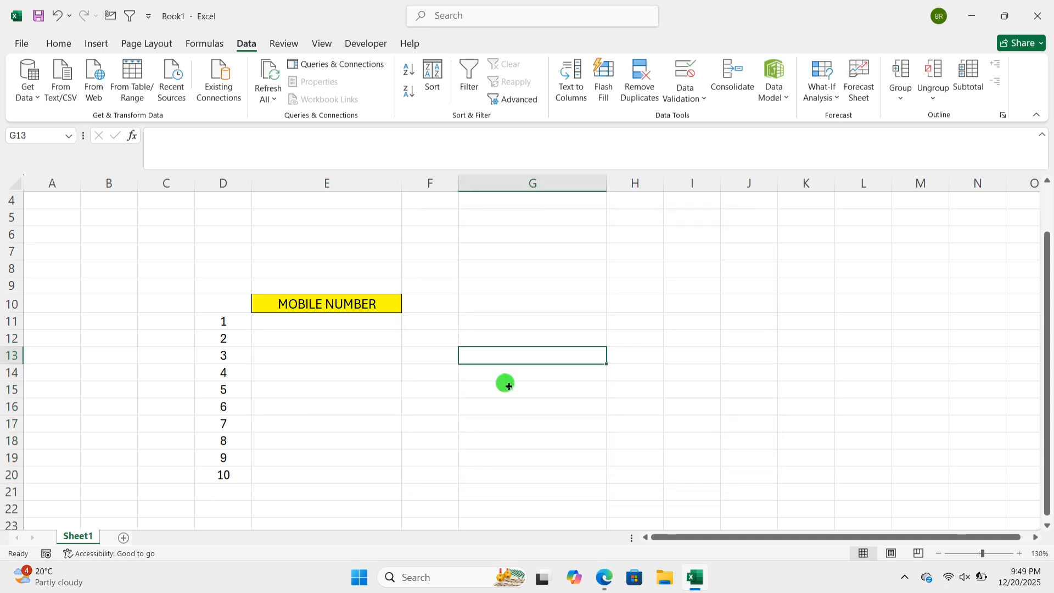
click(507, 441)
click(483, 306)
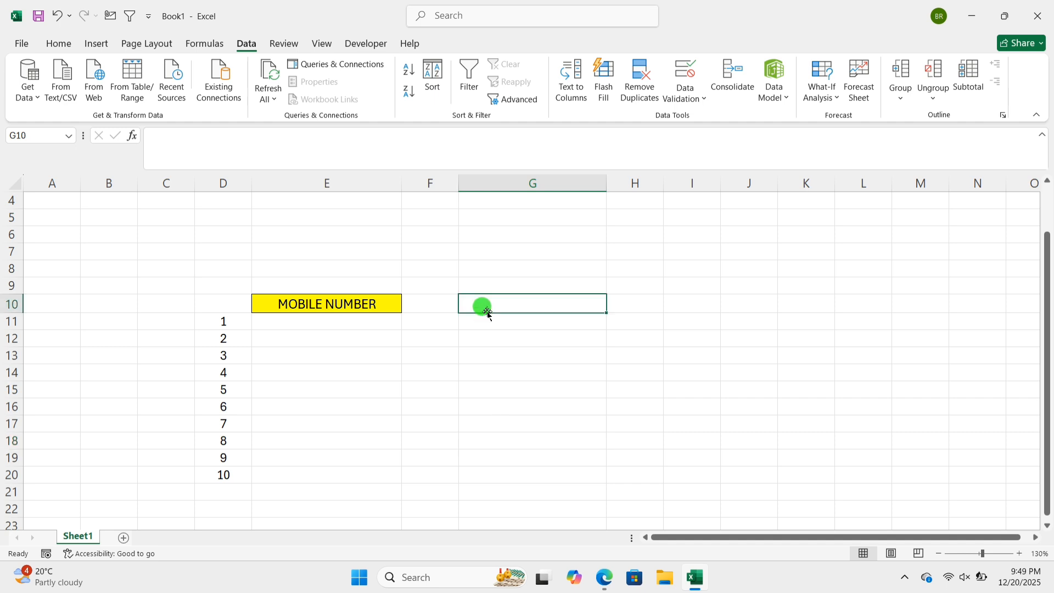
click(395, 271)
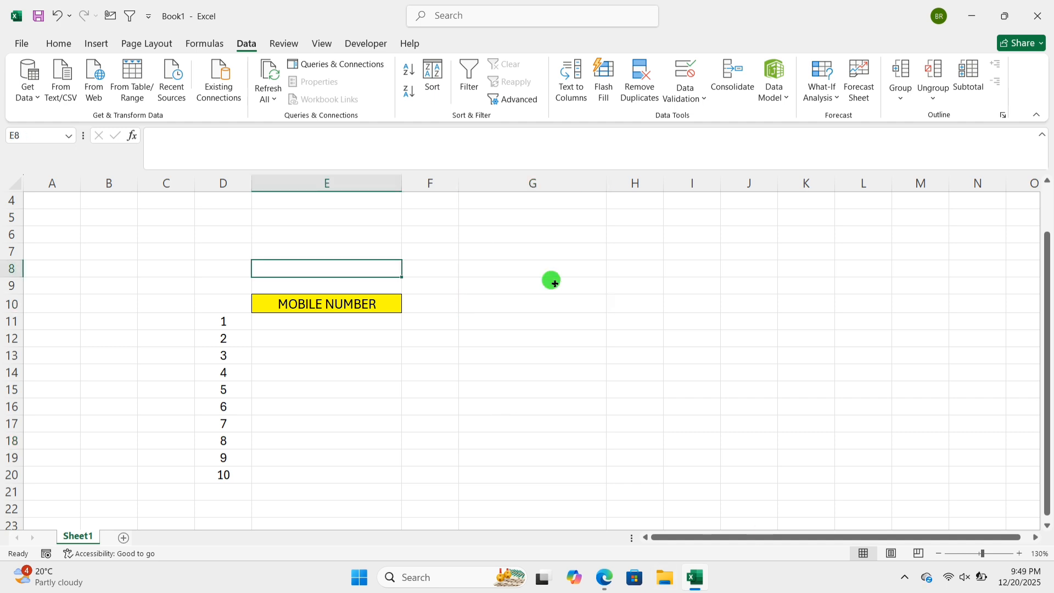
click(356, 304)
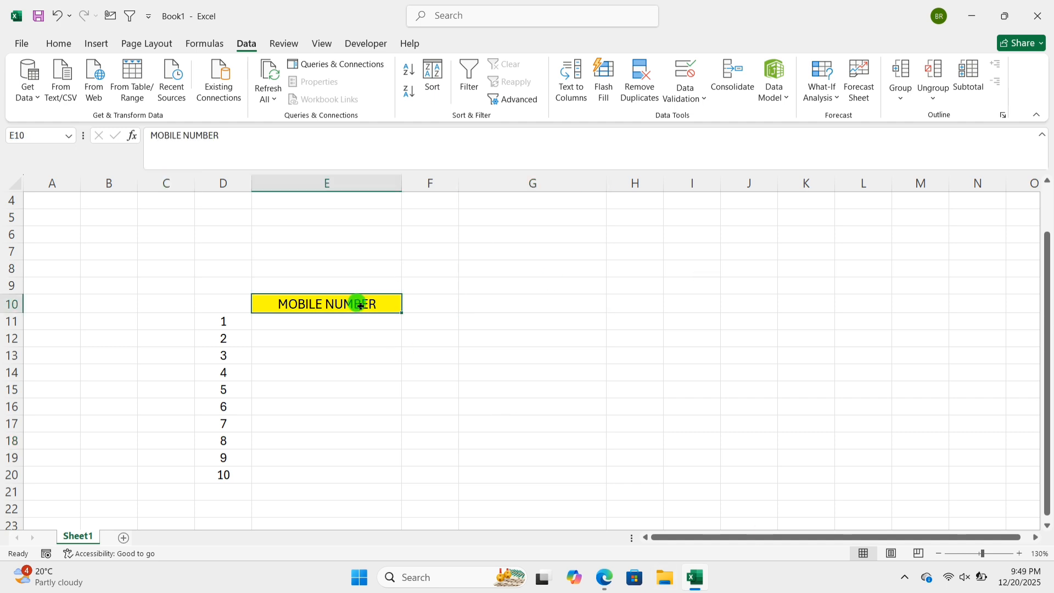
click(317, 324)
click(317, 338)
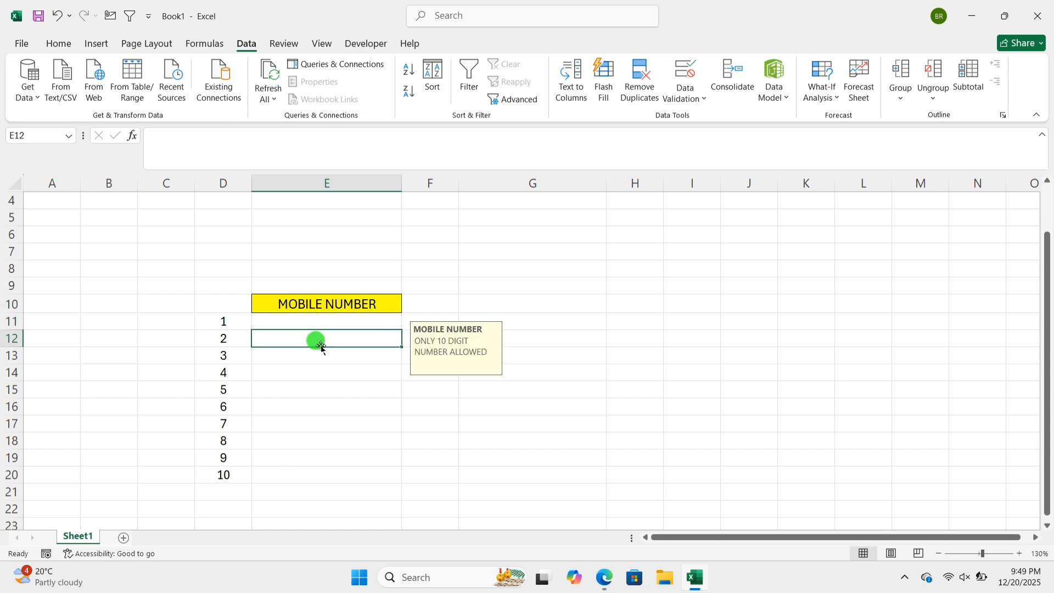
click(314, 357)
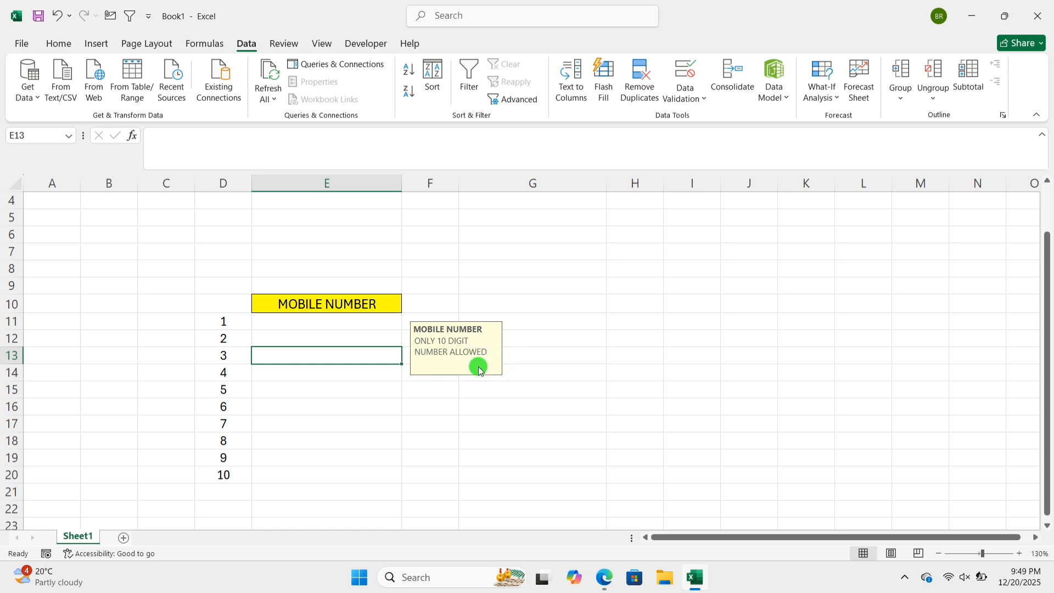
click(324, 338)
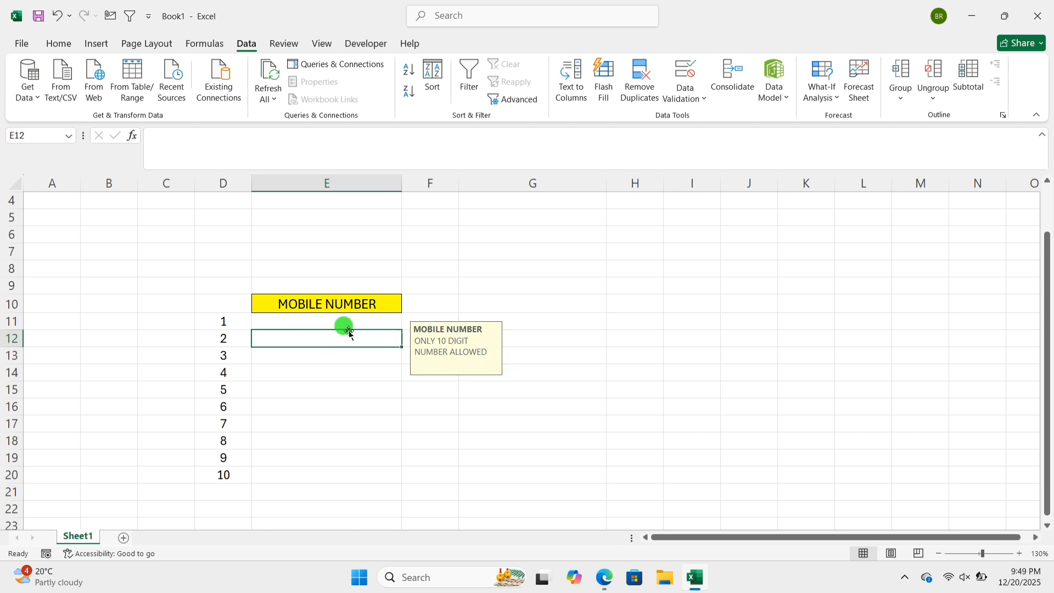
- Test the validation by trying to enter the four-digit value 6543 in cell E11, and cancel the entry
click(343, 322)
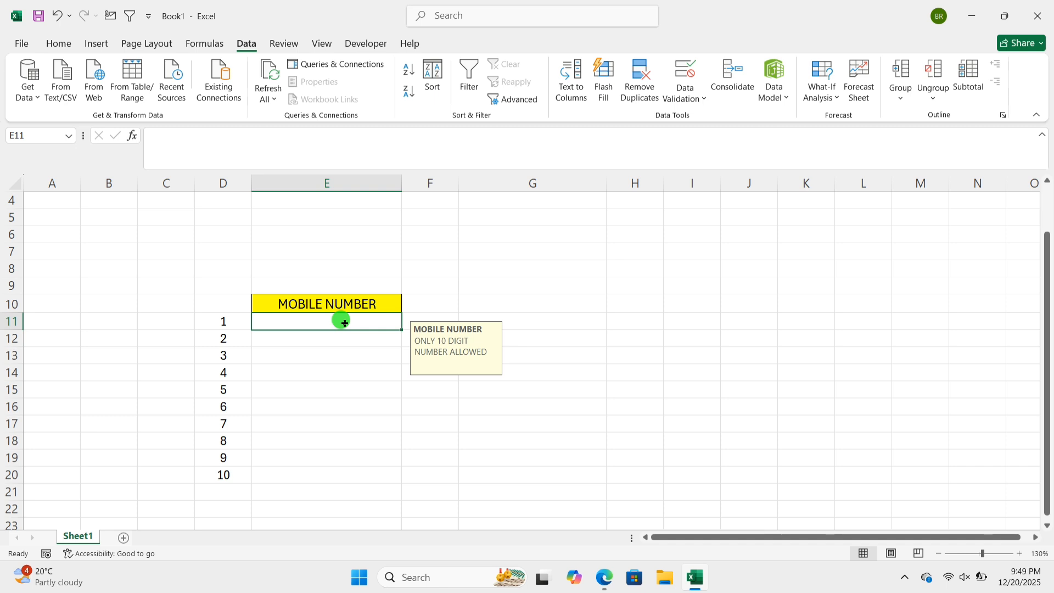
text(6543)
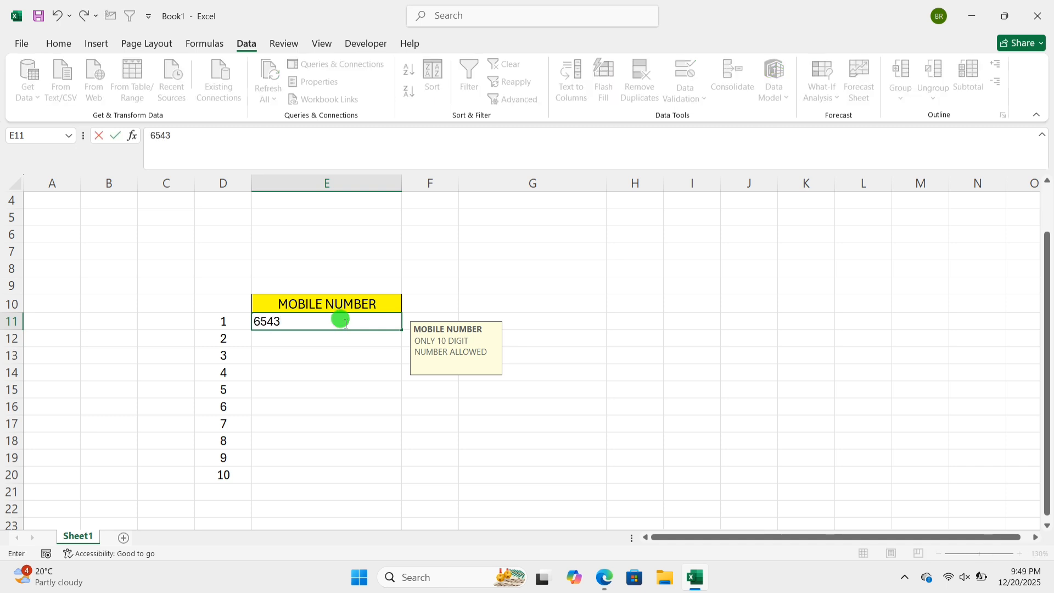
key(Return)
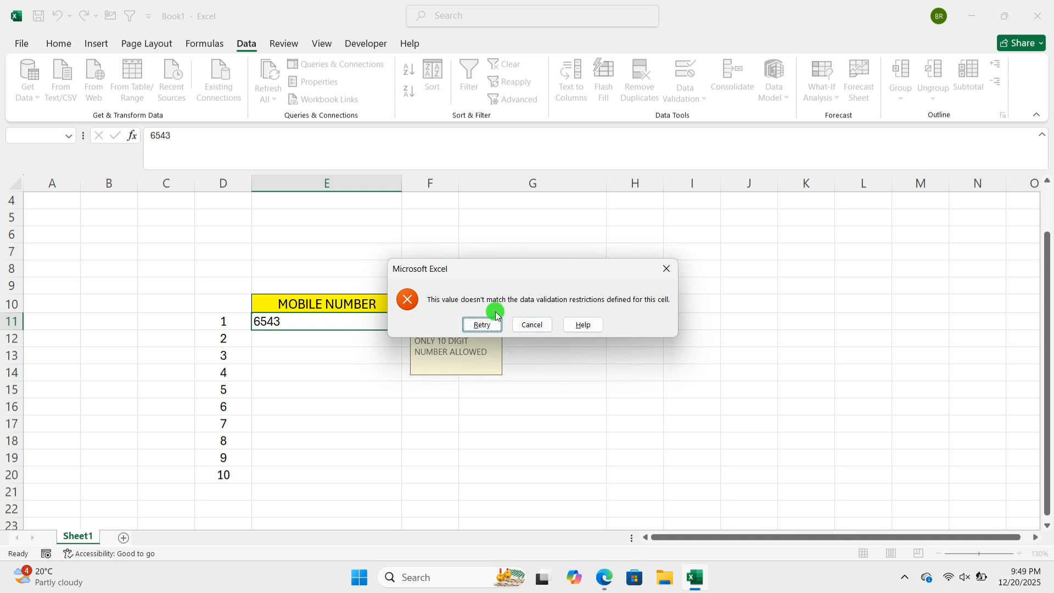
click(541, 329)
- Test the validation by trying to enter an 11-digit number in cell E11, and cancel the entry
click(384, 340)
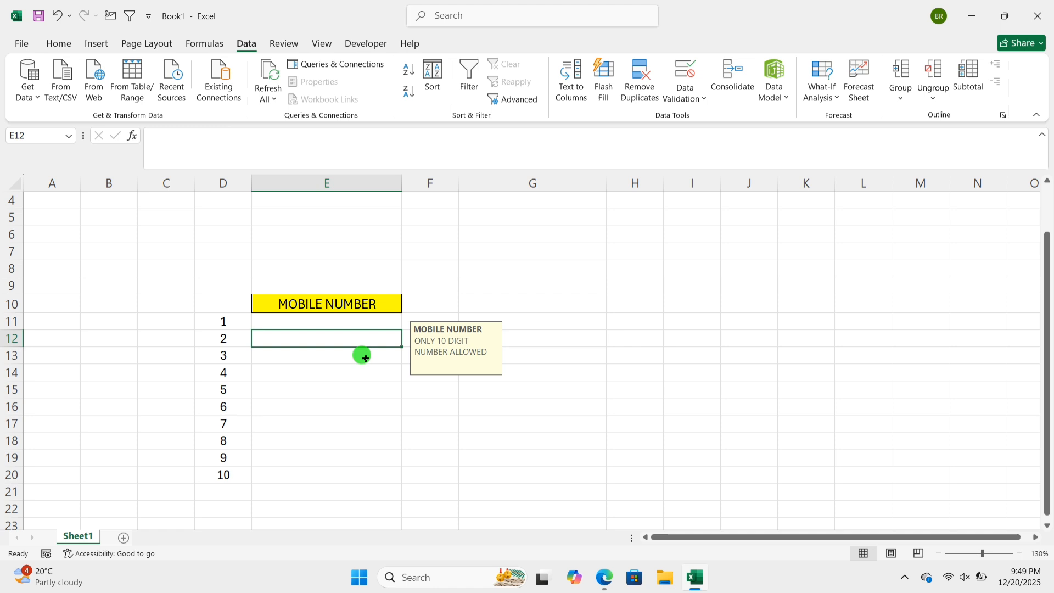
click(366, 325)
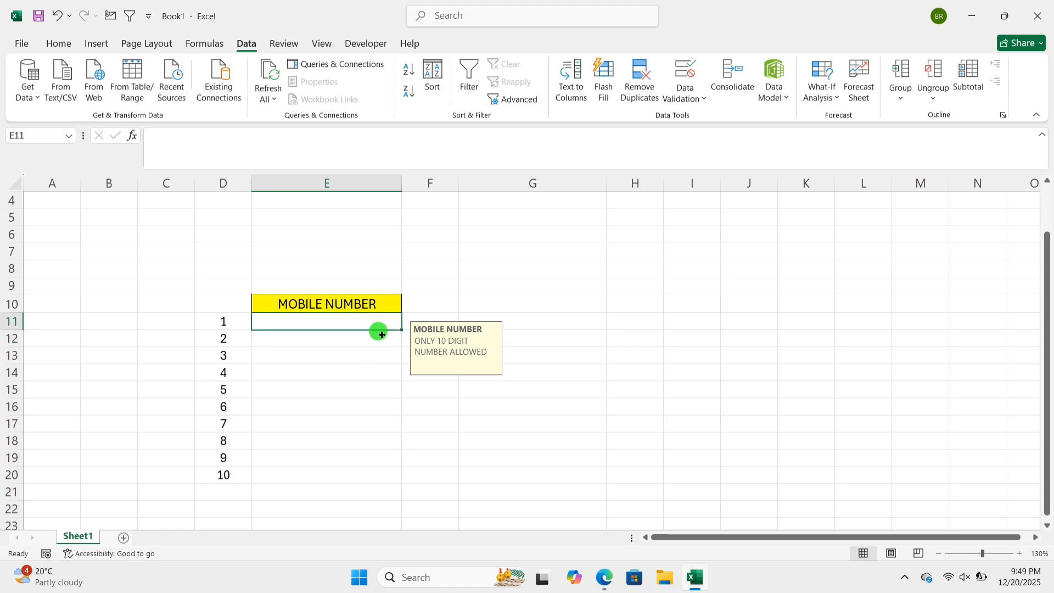
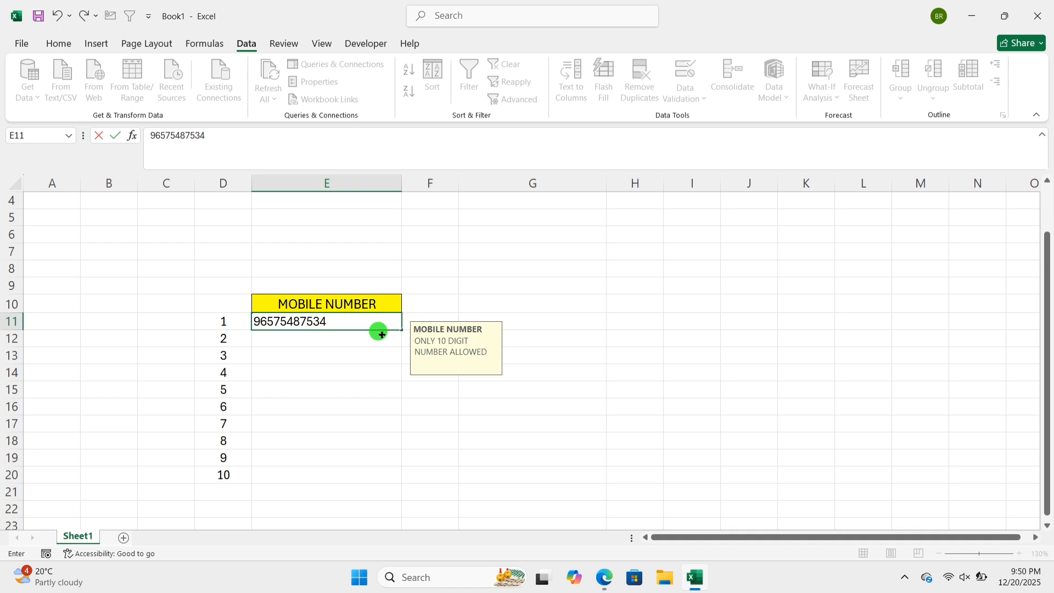
key(Return)
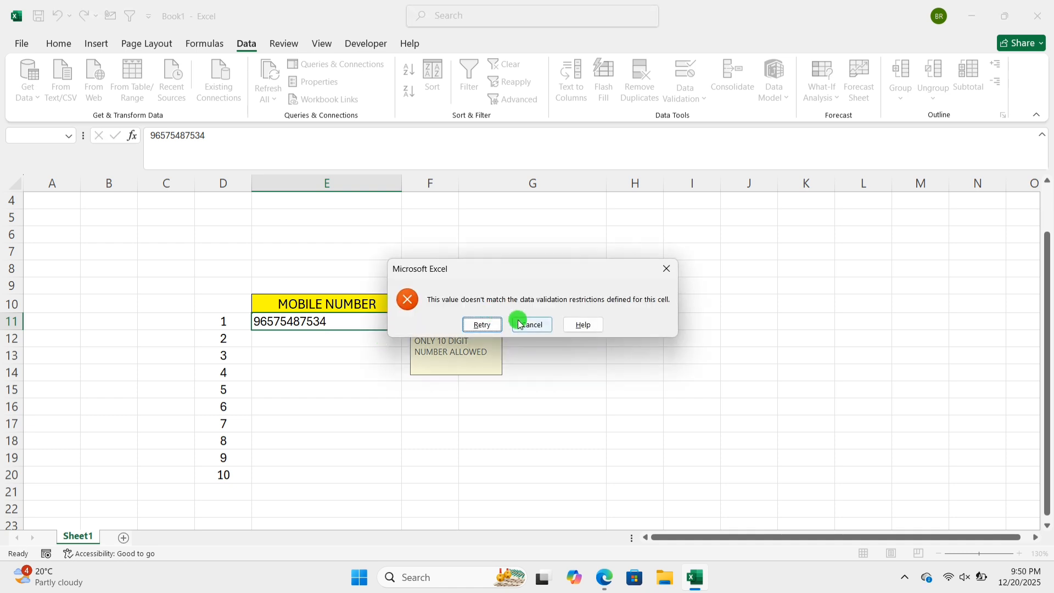
click(521, 323)
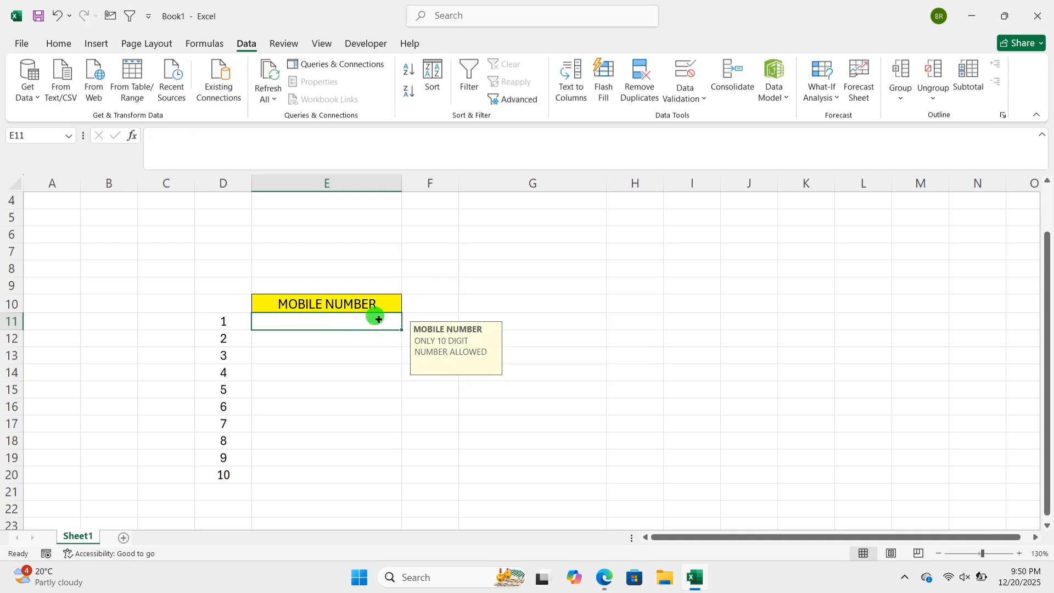
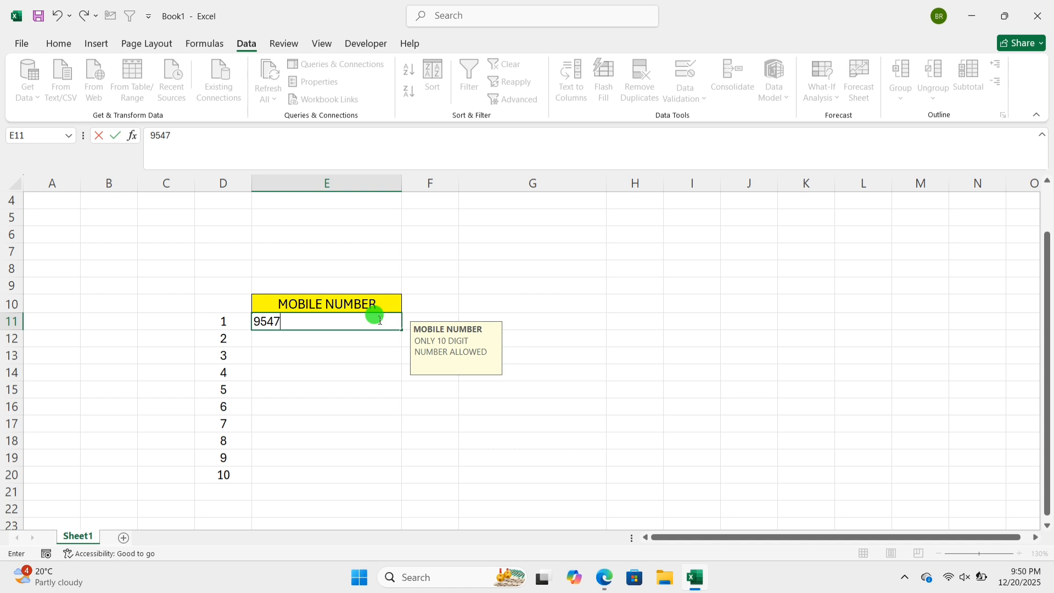
- Enter a valid 10-digit mobile number in cell E11 and reselect that cell
key(Return)
click(388, 319)
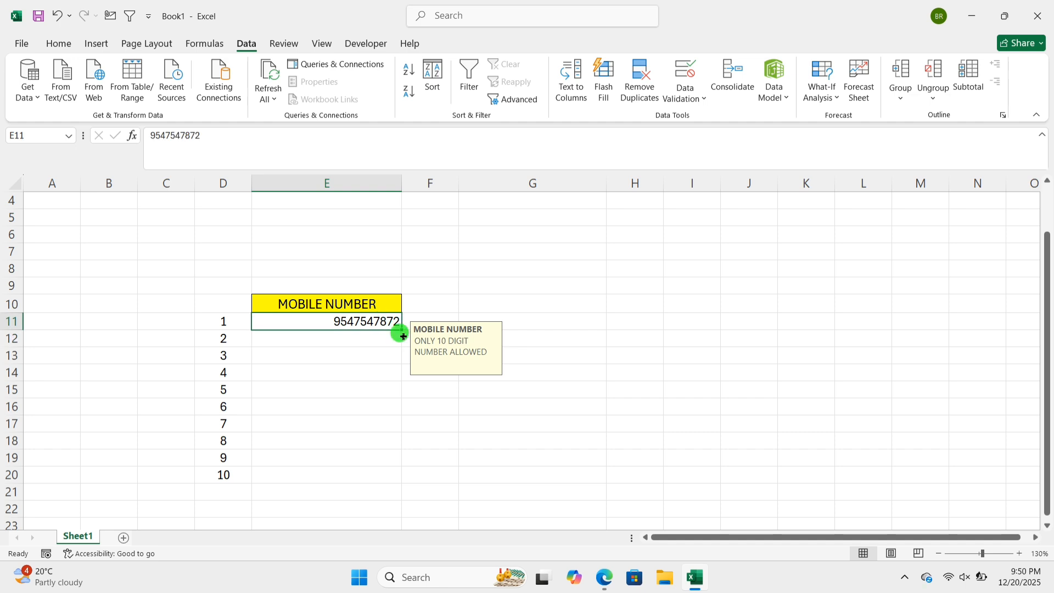
- Examine the input message on cells of the MOBILE NUMBER column, comparing them with unrestricted cells in column G
click(364, 337)
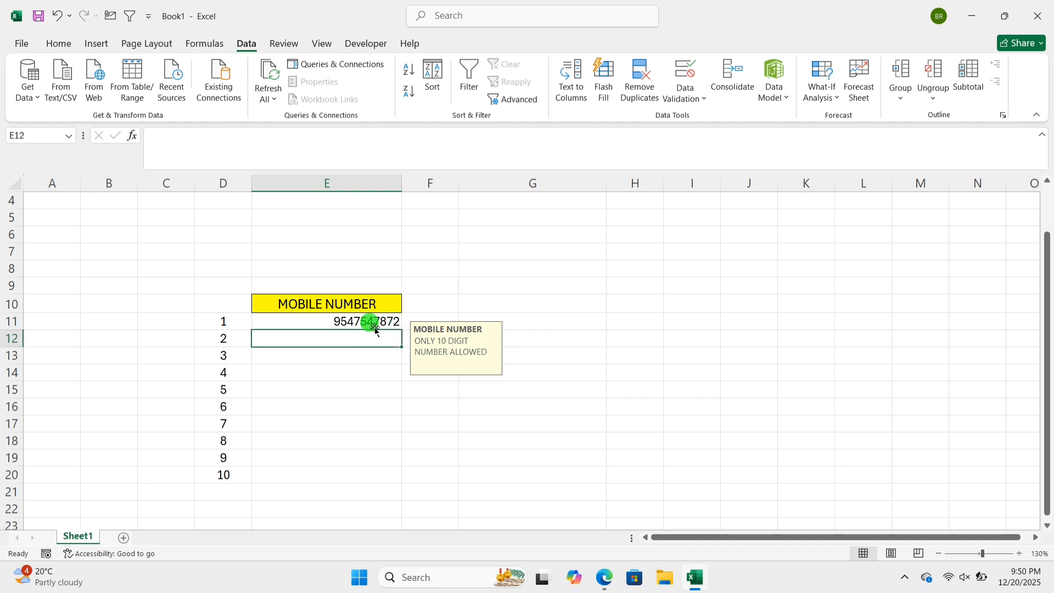
click(374, 325)
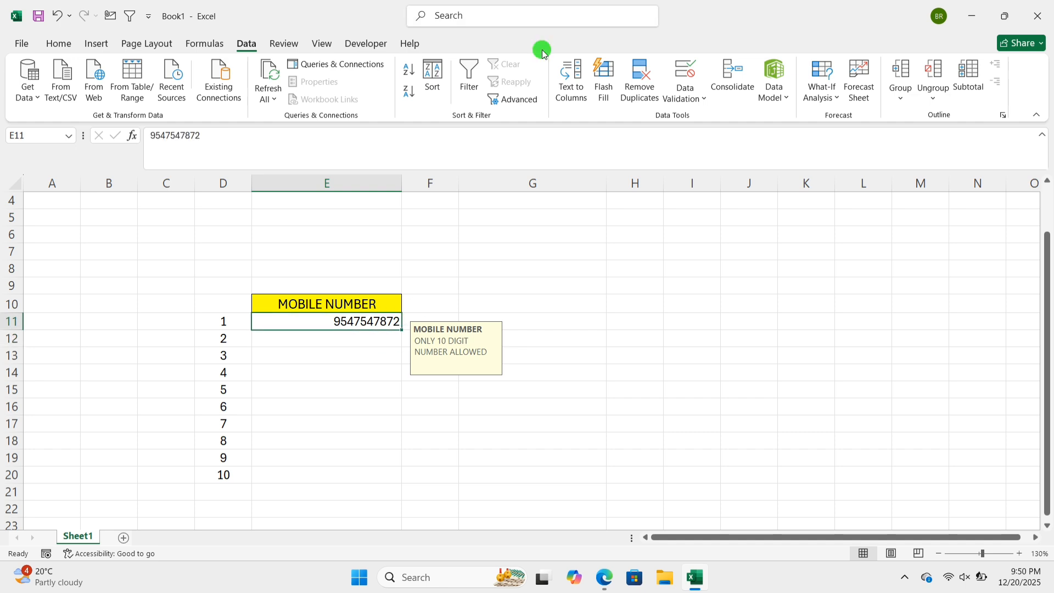
click(363, 337)
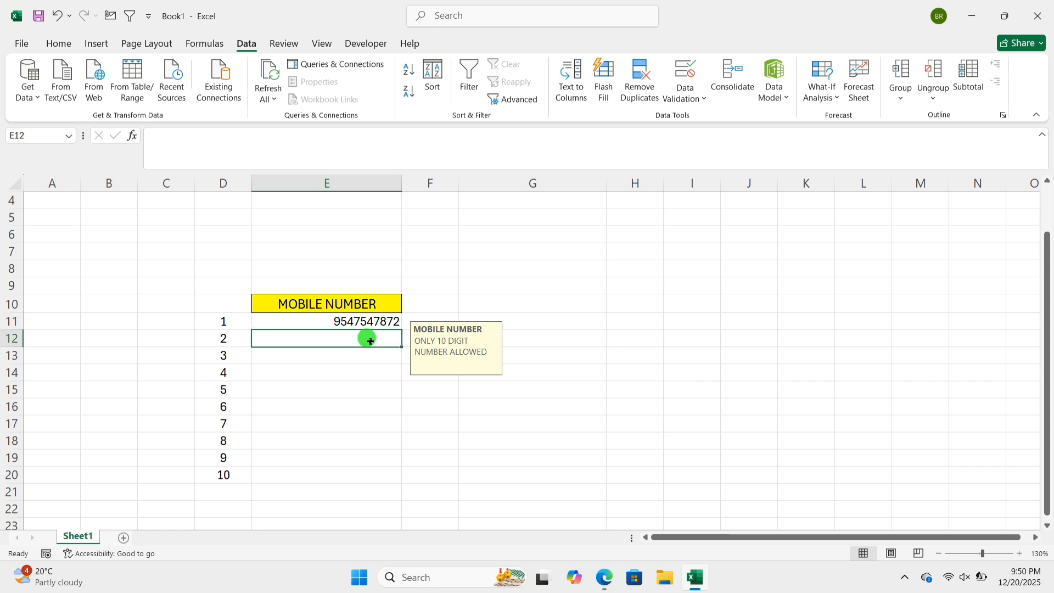
click(385, 372)
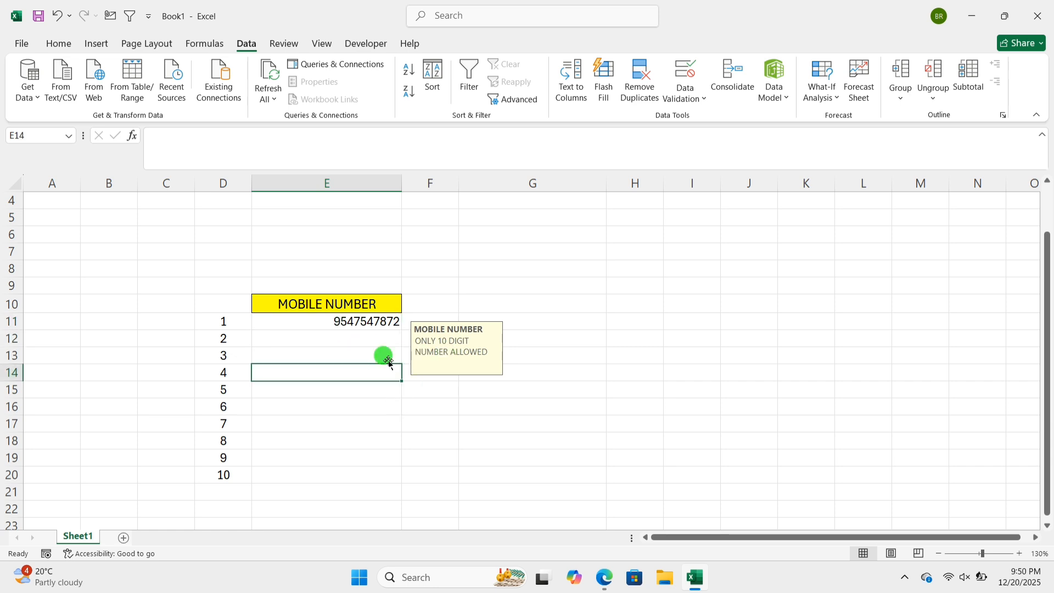
click(555, 302)
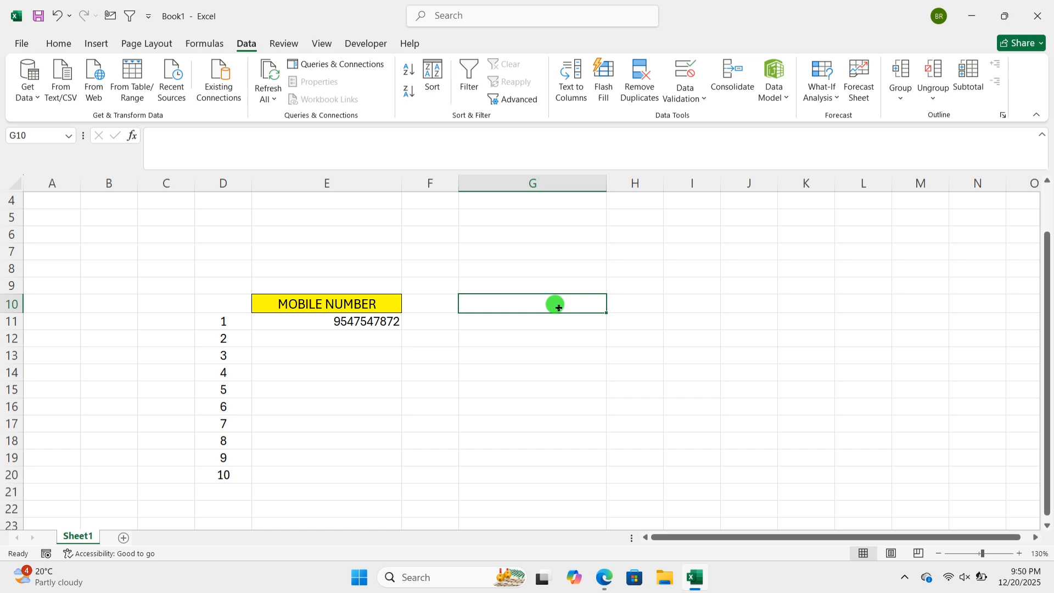
click(364, 321)
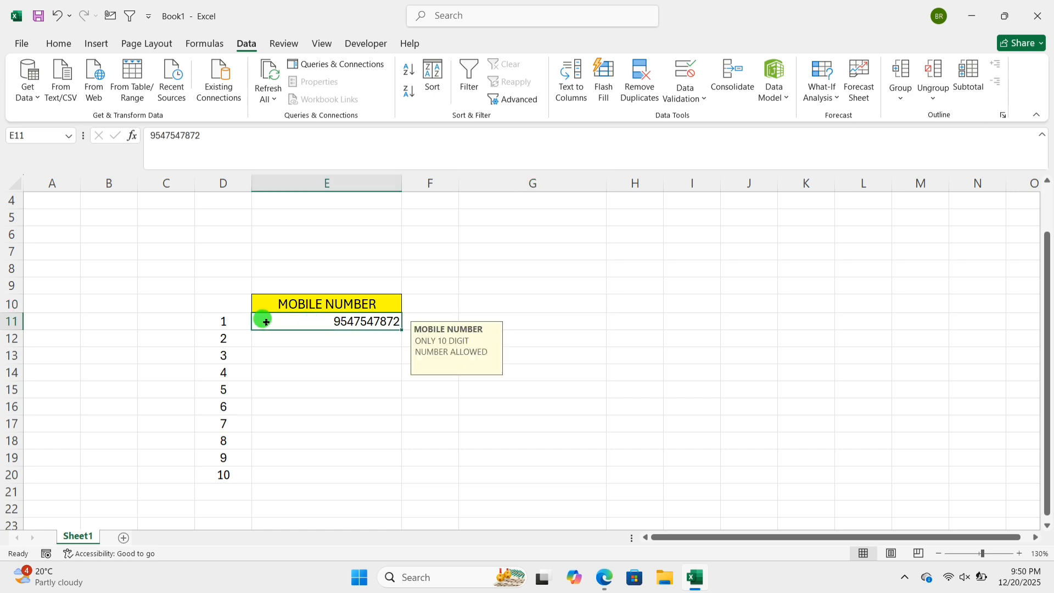
click(385, 389)
click(541, 308)
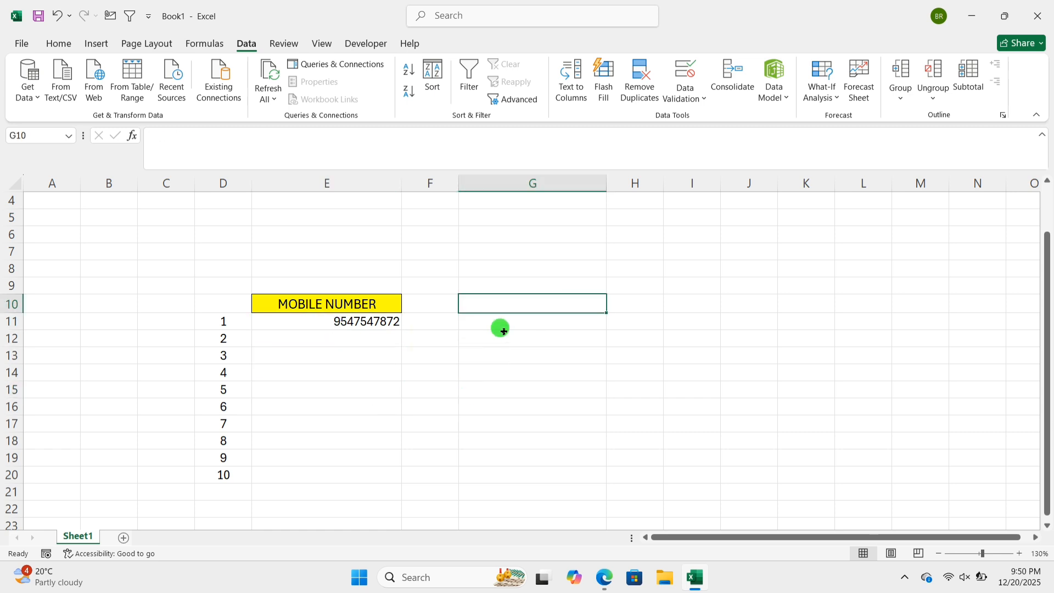
click(519, 343)
click(525, 440)
click(529, 472)
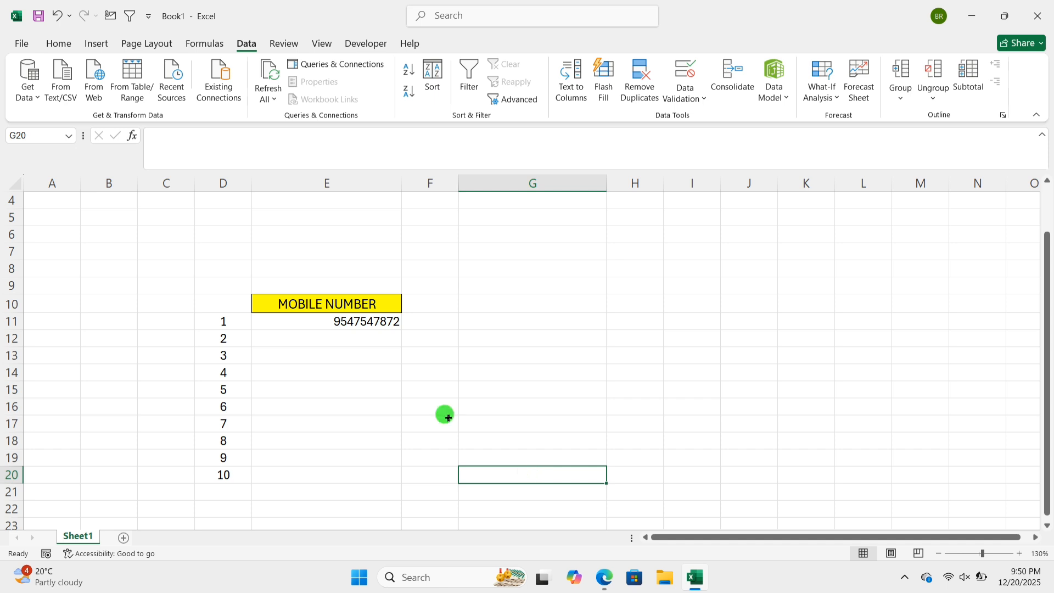
click(347, 328)
click(346, 338)
click(335, 405)
click(366, 378)
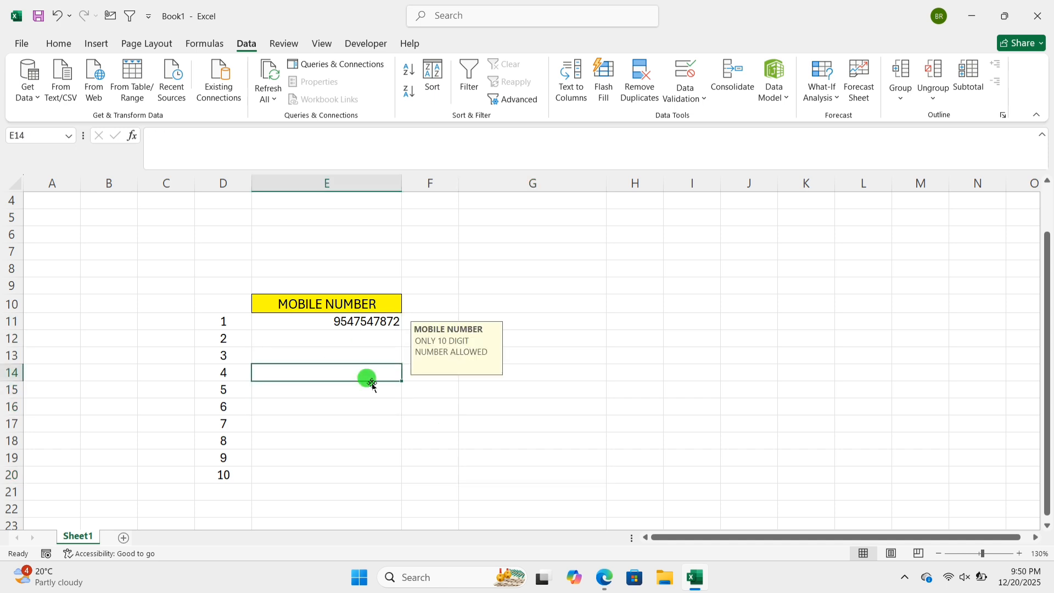
click(355, 339)
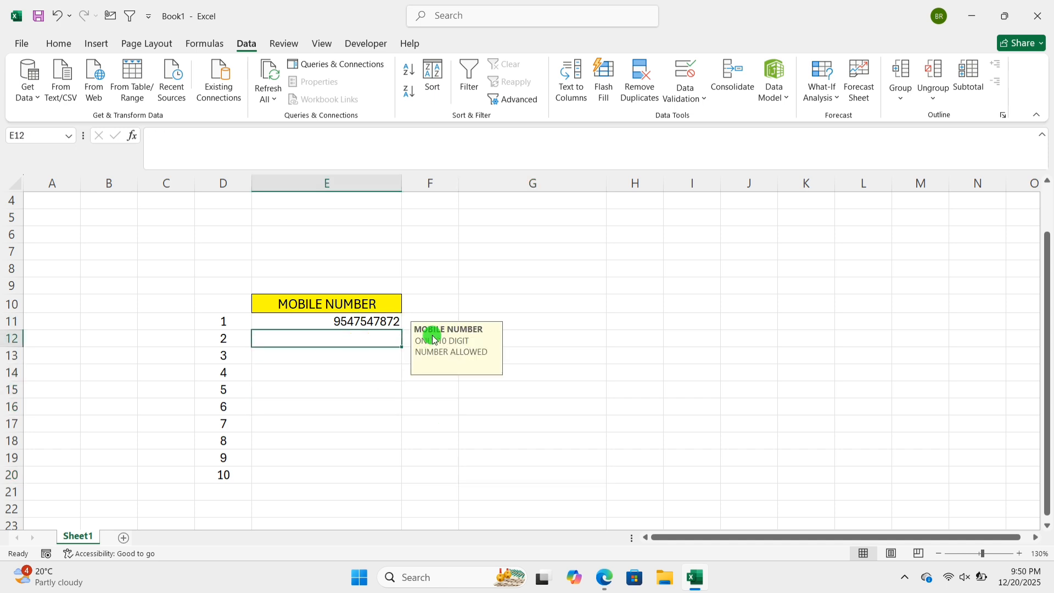
key(Down)
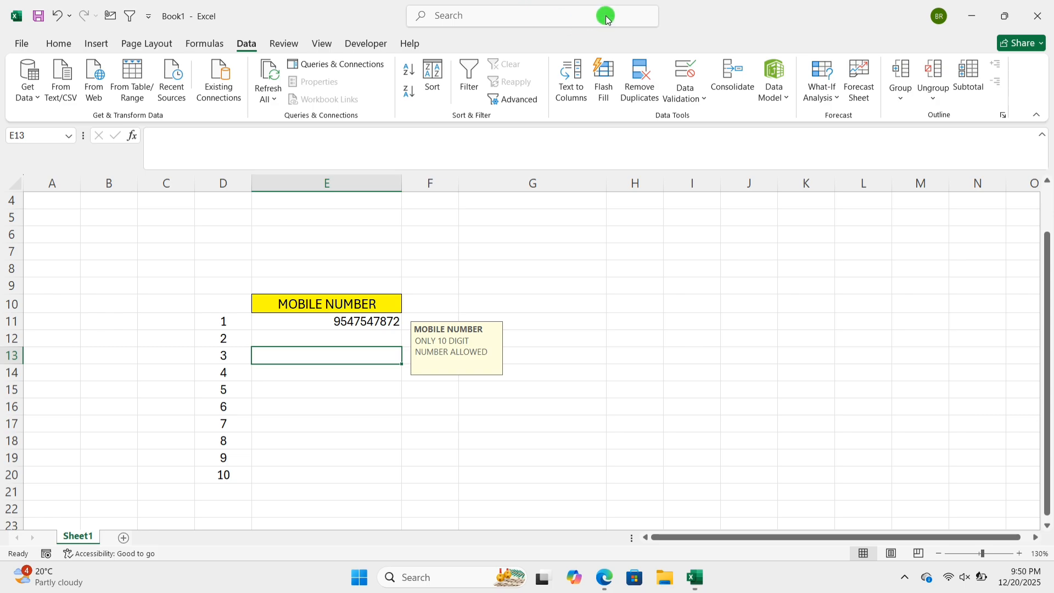